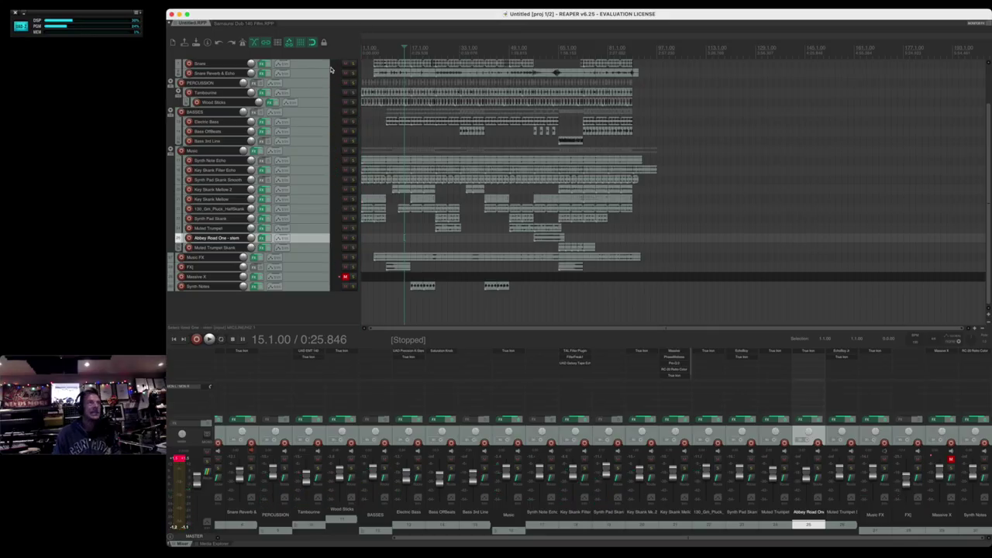
Mute the Snare Reverb & Echo track and solo the DRUMS folder.
{"action": "scroll", "coordinate": [318, 86], "scroll_direction": "up", "scroll_amount": 3}
{"action": "left_click", "coordinate": [318, 133]}
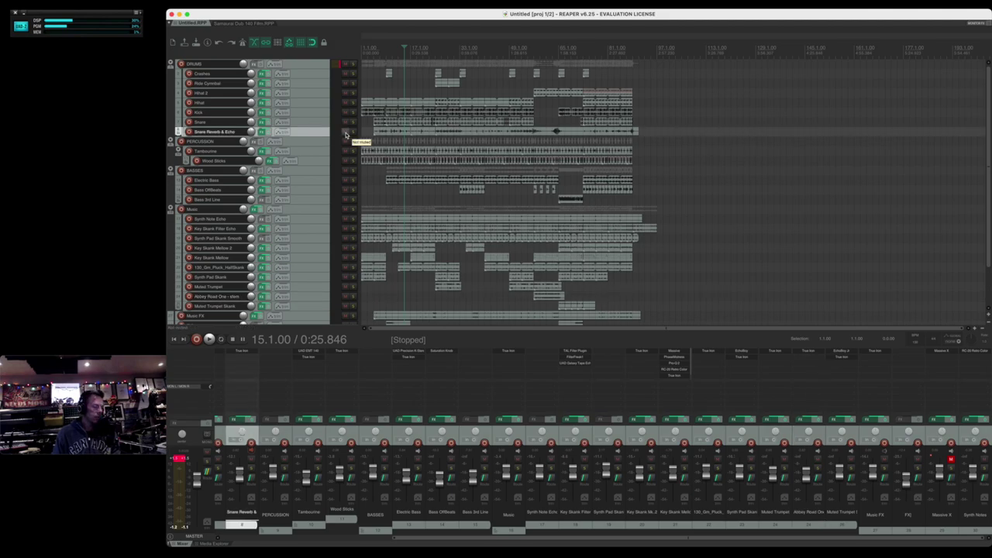
{"action": "left_click", "coordinate": [346, 134]}
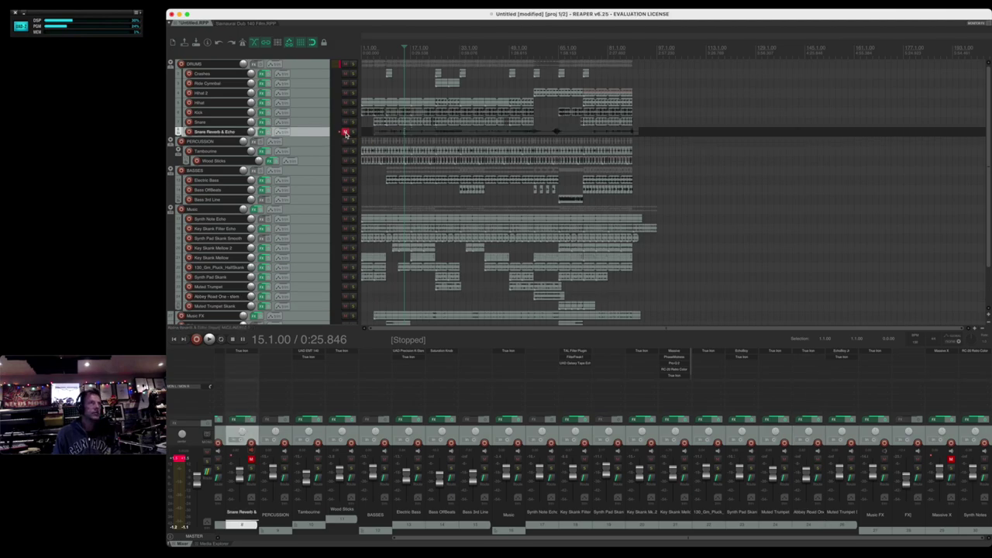
{"action": "left_click", "coordinate": [353, 64]}
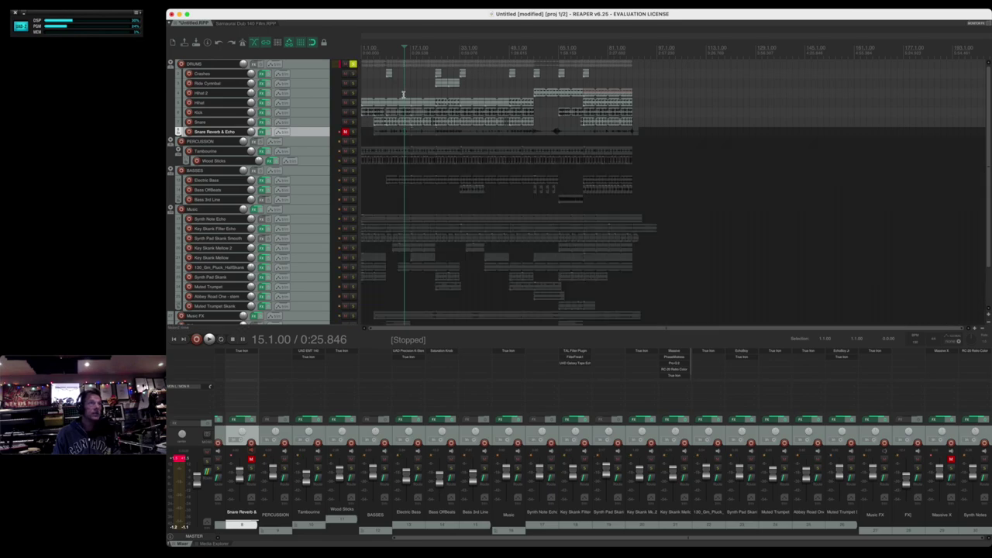
Play the drums from near the song's beginning and solo the Snare track.
{"action": "left_click", "coordinate": [377, 88]}
{"action": "key", "text": "space"}
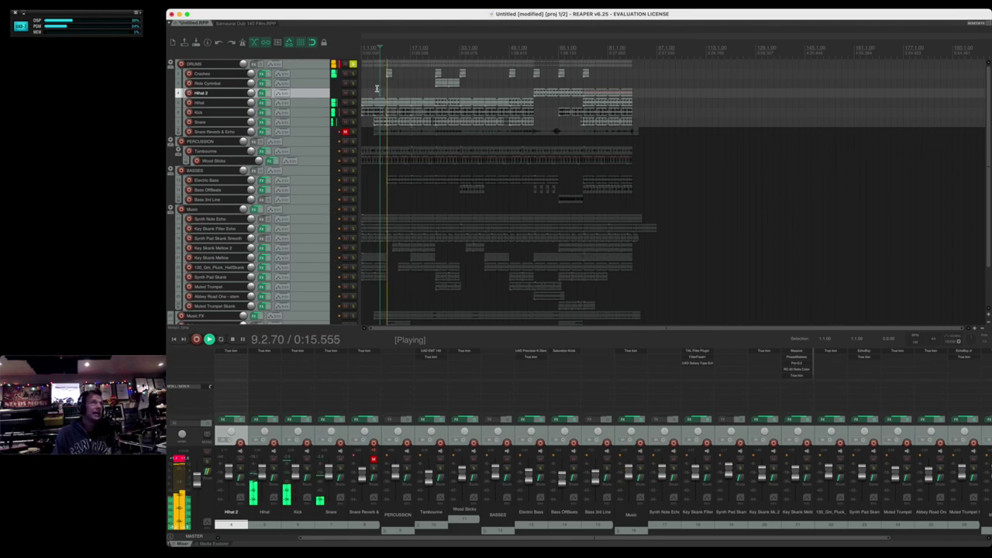
{"action": "left_click", "coordinate": [335, 122]}
{"action": "scroll", "coordinate": [419, 126], "scroll_direction": "up", "scroll_amount": 5}
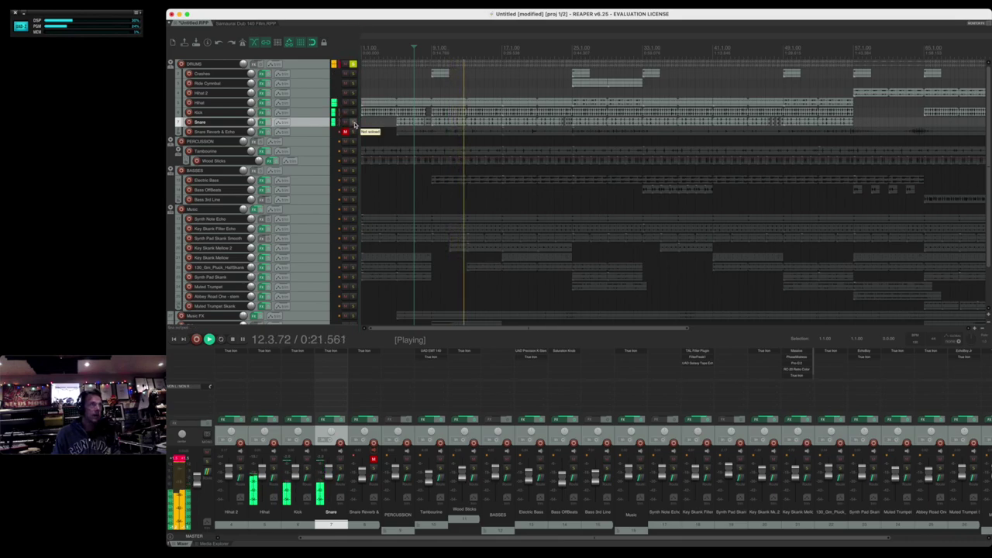
{"action": "left_click", "coordinate": [354, 123]}
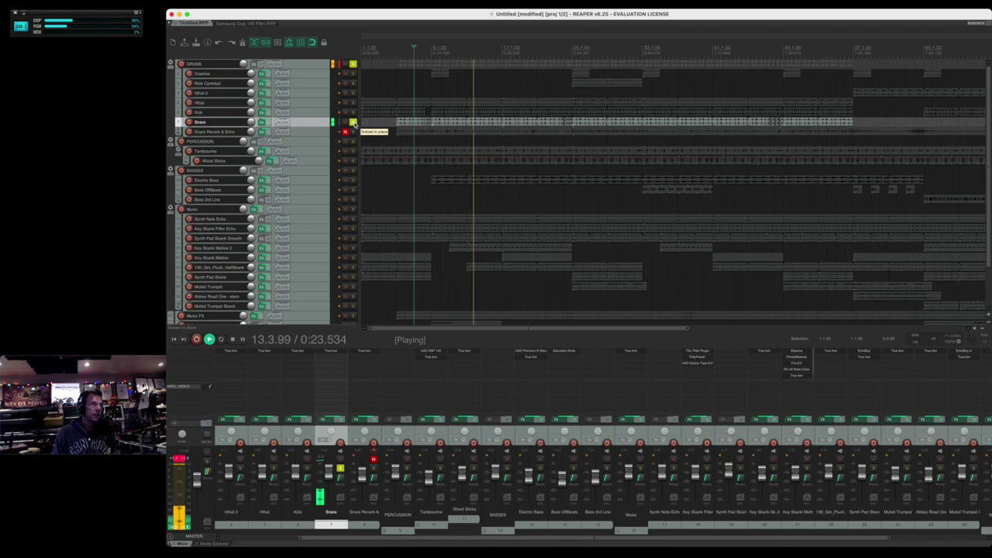
Check the Snare's True Iron effect, stop playback, and unsolo Snare, leaving the start at 5.1.00.
{"action": "left_click", "coordinate": [261, 122]}
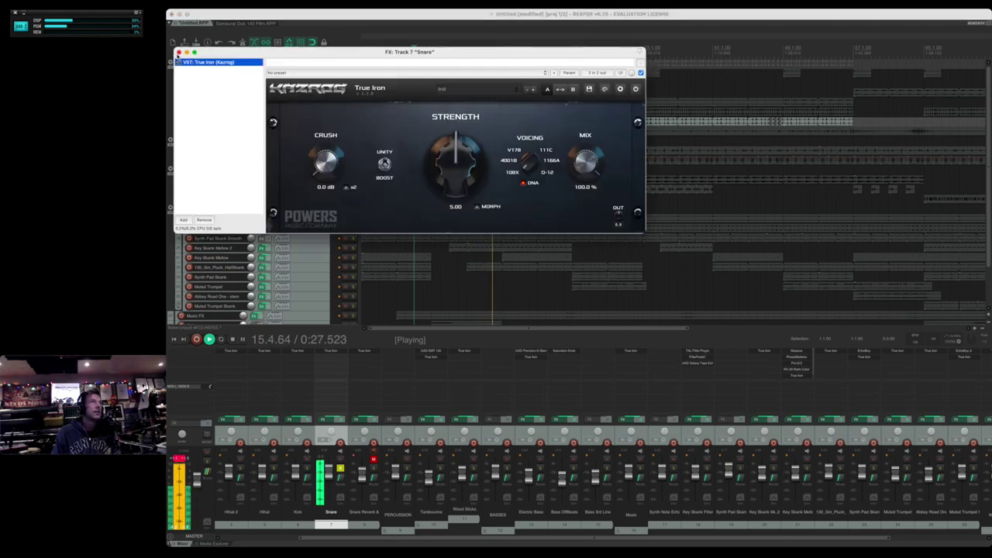
{"action": "left_click", "coordinate": [177, 52]}
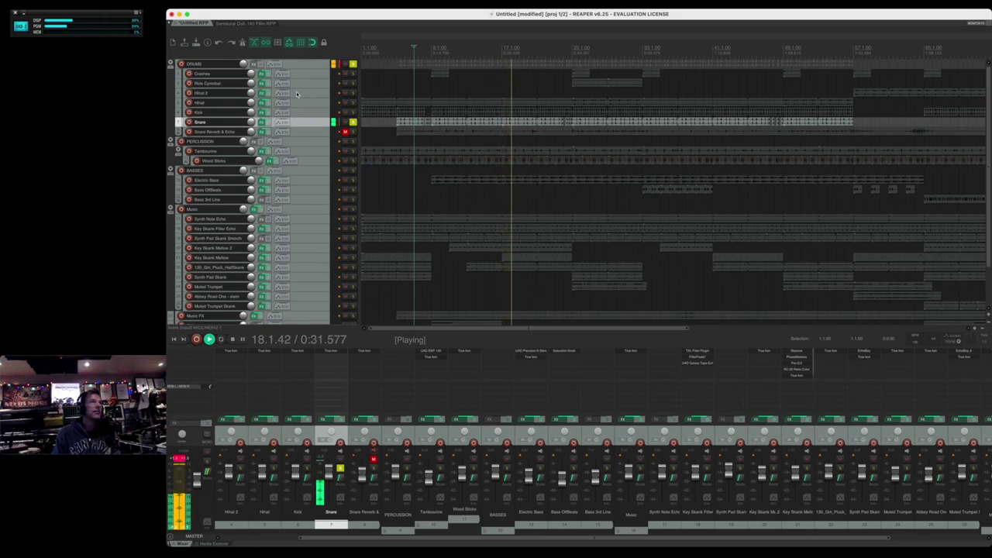
{"action": "scroll", "coordinate": [297, 94], "scroll_direction": "down", "scroll_amount": 2}
{"action": "scroll", "coordinate": [297, 94], "scroll_direction": "up", "scroll_amount": 2}
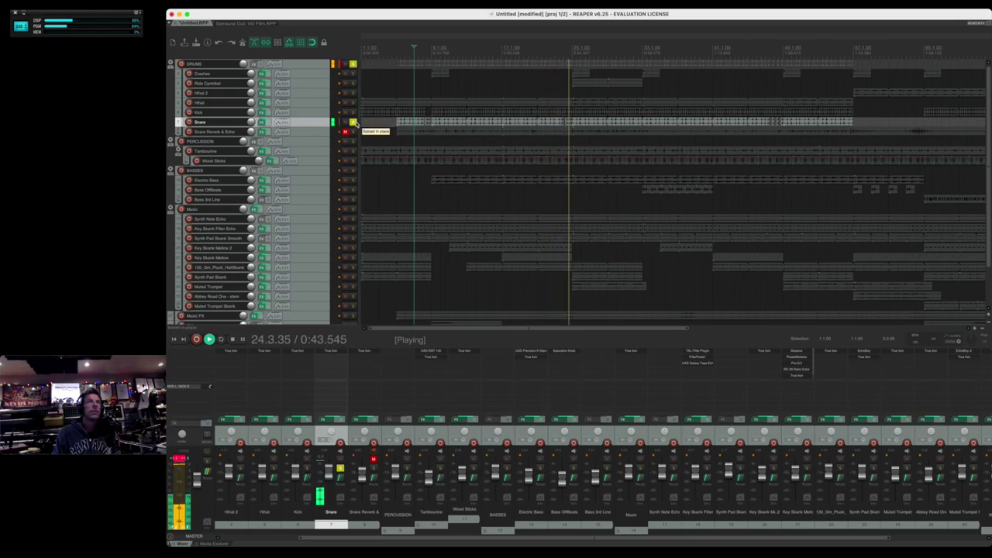
{"action": "key", "text": "space"}
{"action": "left_click", "coordinate": [354, 122]}
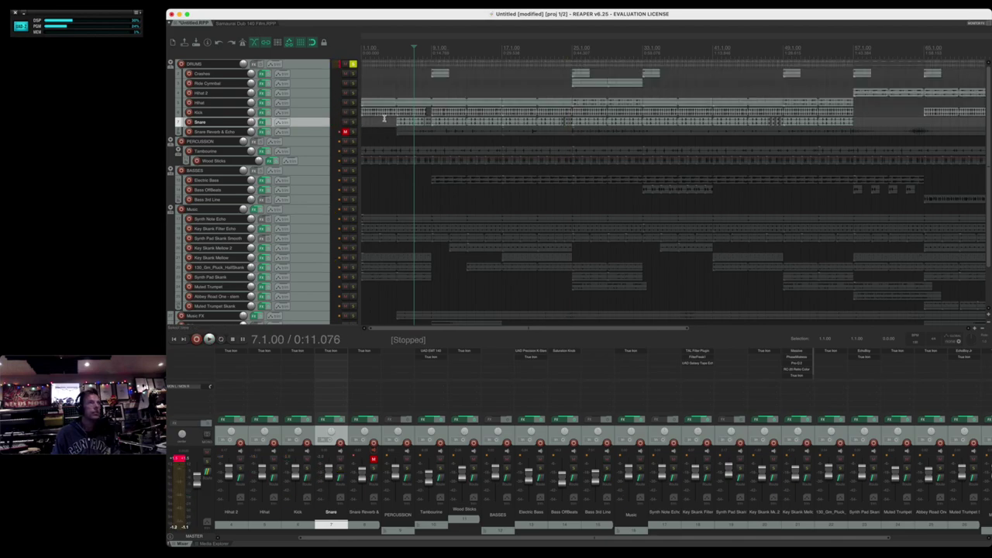
{"action": "left_click", "coordinate": [396, 96]}
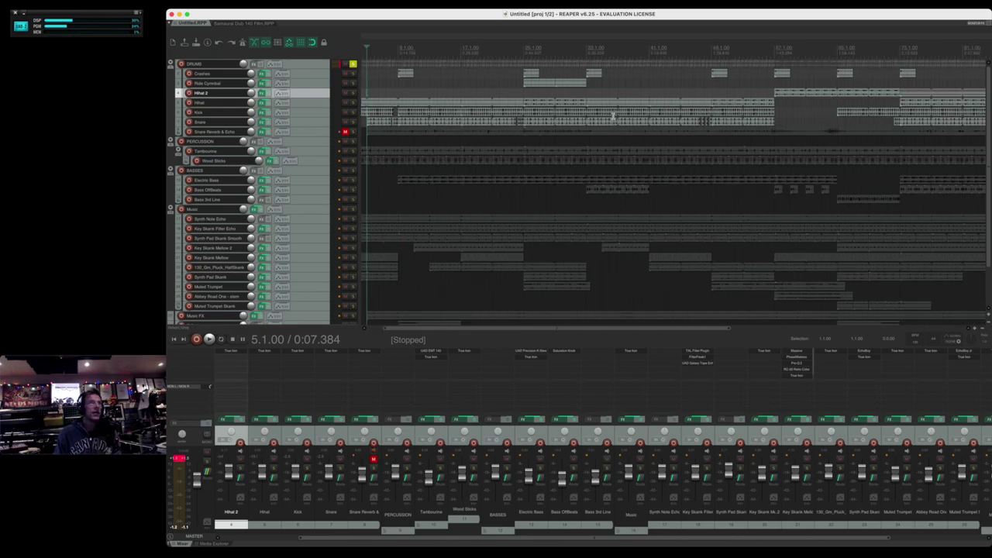
Toggle the Snare Reverb & Echo track's mute off and back on.
{"action": "scroll", "coordinate": [330, 98], "scroll_direction": "down", "scroll_amount": 5}
{"action": "left_click", "coordinate": [314, 102]}
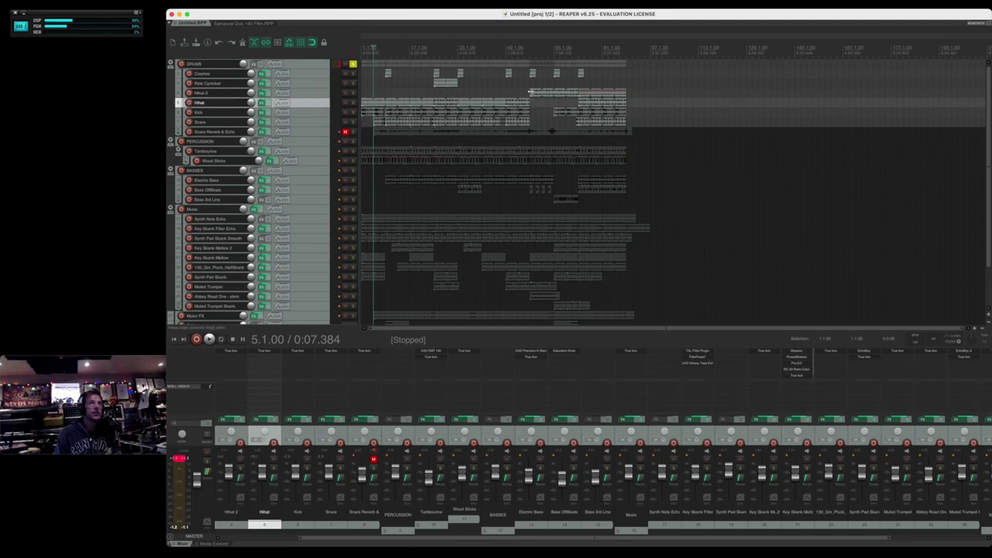
{"action": "left_click", "coordinate": [314, 122]}
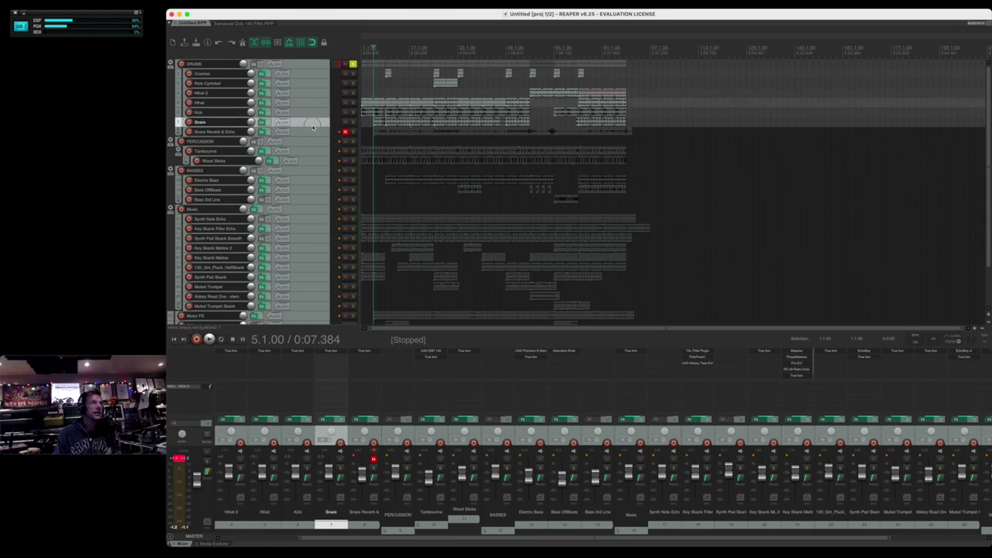
{"action": "left_click", "coordinate": [310, 83]}
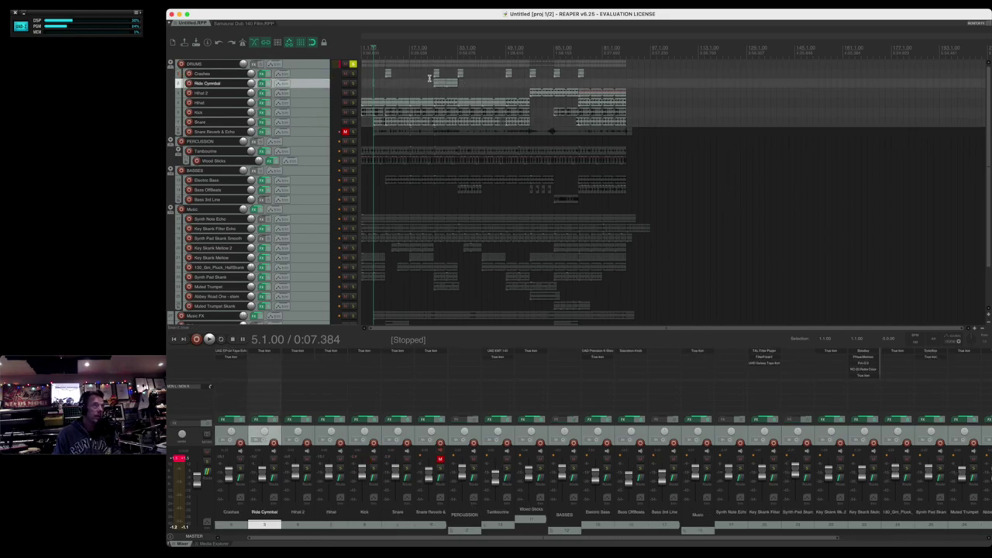
{"action": "left_click", "coordinate": [316, 132]}
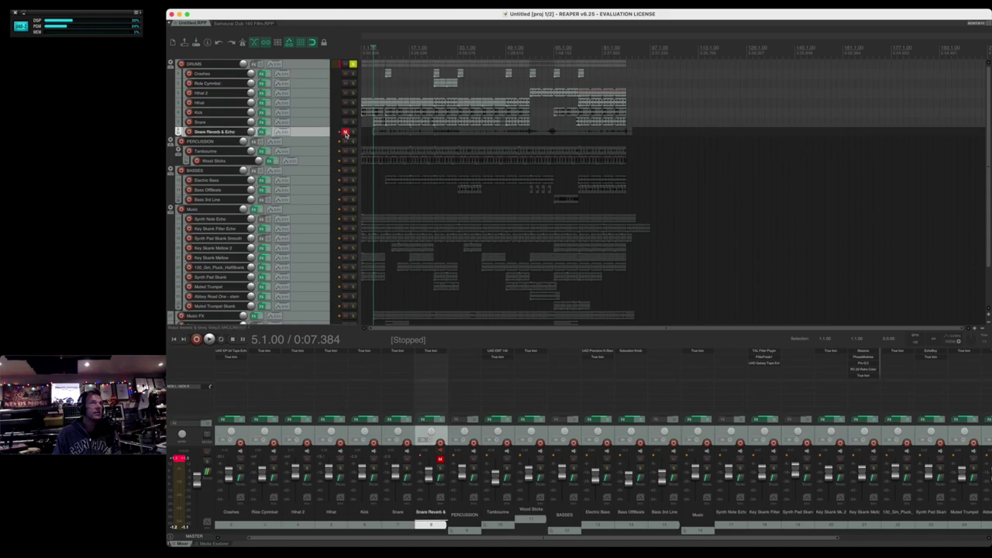
{"action": "left_click", "coordinate": [345, 132]}
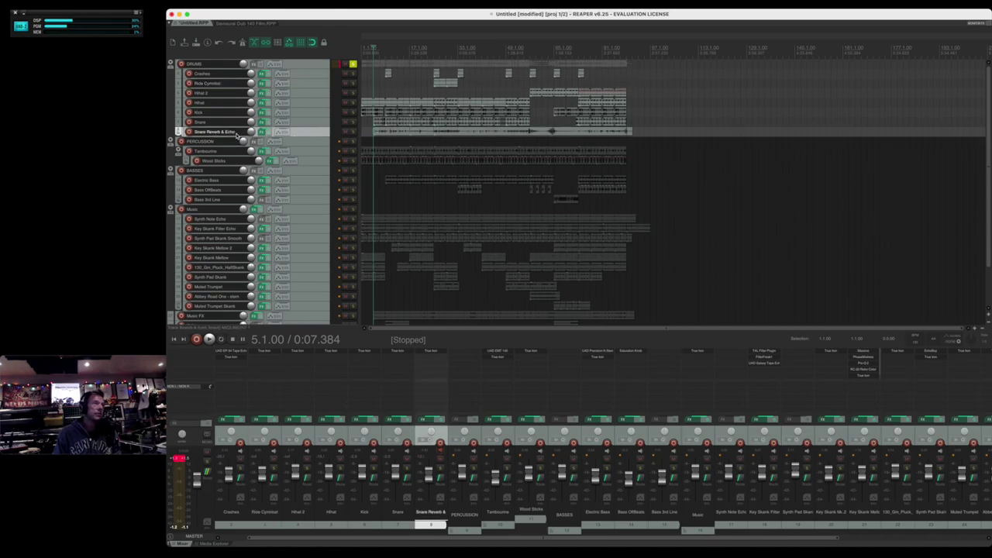
{"action": "left_click", "coordinate": [346, 131]}
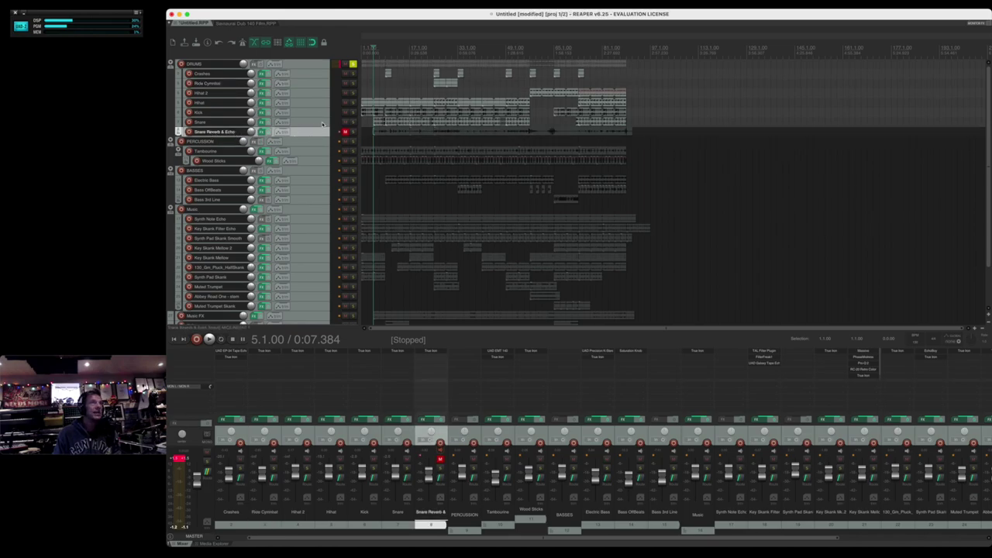
{"action": "left_click", "coordinate": [324, 122]}
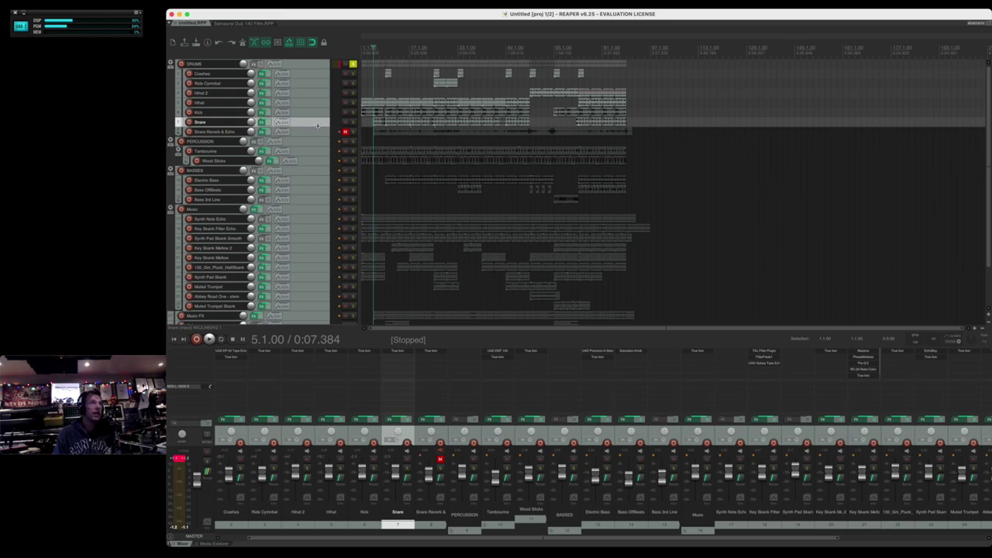
Make the Snare track taller, briefly audition it soloed, and stop back at 5.1.00.
{"action": "left_click_drag", "start_coordinate": [317, 126], "coordinate": [335, 137]}
{"action": "scroll", "coordinate": [335, 136], "scroll_direction": "up", "scroll_amount": 4}
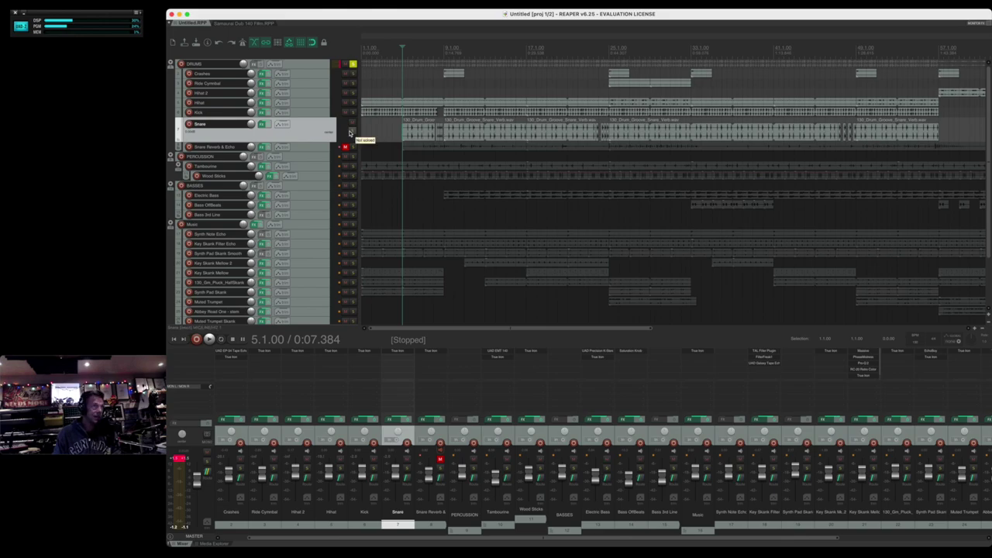
{"action": "left_click", "coordinate": [425, 133]}
{"action": "key", "text": "space"}
{"action": "scroll", "coordinate": [426, 134], "scroll_direction": "up", "scroll_amount": 3}
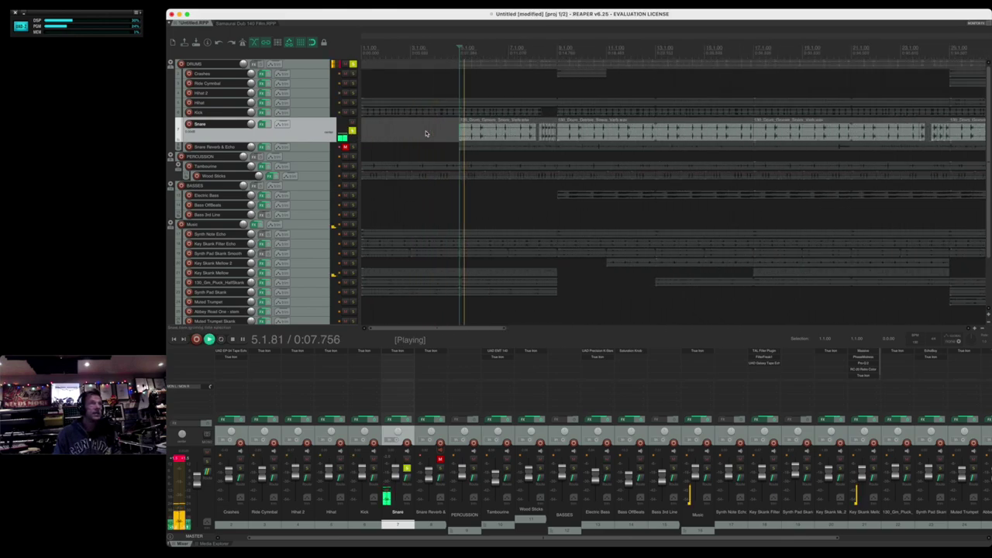
{"action": "left_click", "coordinate": [353, 132]}
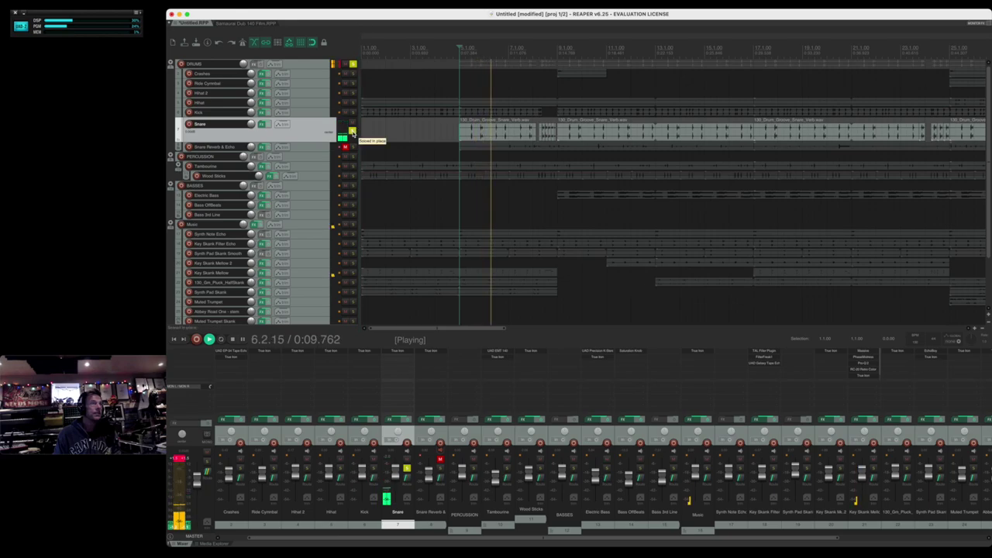
{"action": "key", "text": "space"}
{"action": "left_click", "coordinate": [353, 132]}
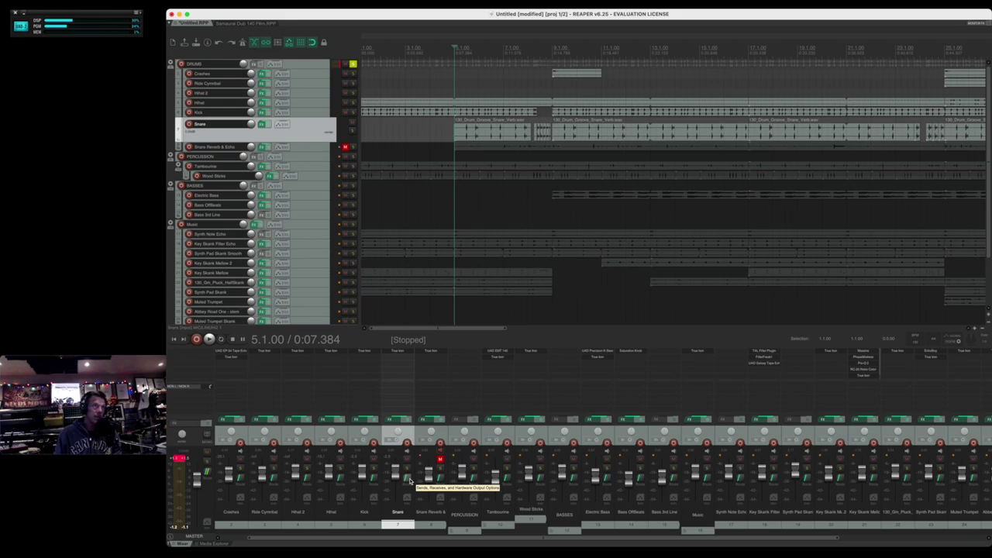
{"action": "left_click", "coordinate": [405, 305]}
{"action": "left_click", "coordinate": [477, 133]}
{"action": "left_click", "coordinate": [472, 133]}
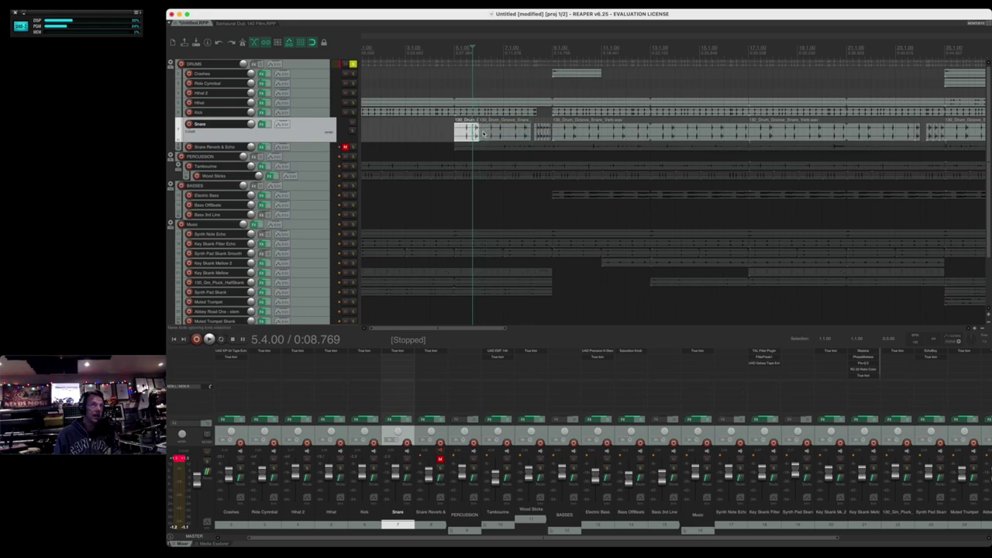
{"action": "left_click", "coordinate": [479, 50]}
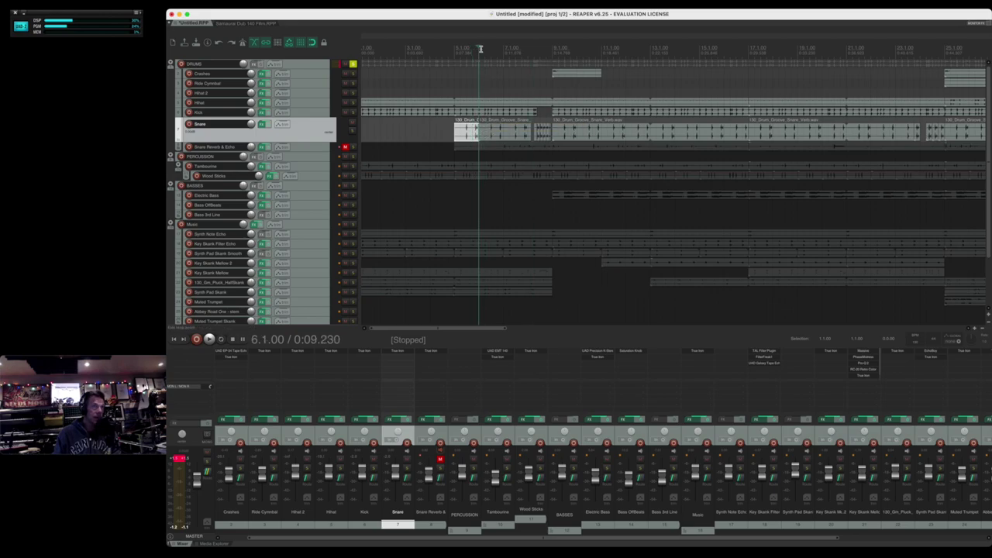
{"action": "left_click", "coordinate": [507, 51]}
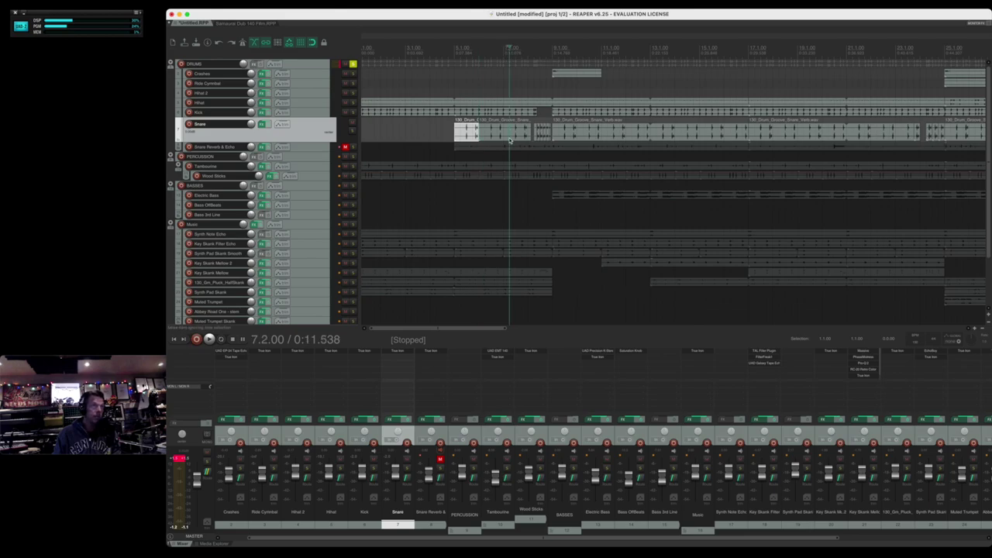
{"action": "left_click", "coordinate": [510, 140]}
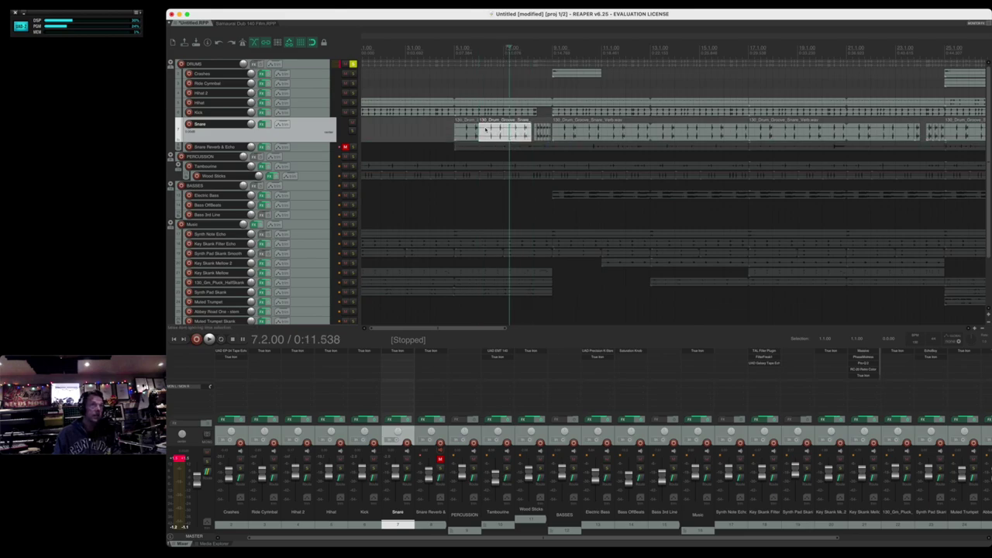
{"action": "left_click", "coordinate": [483, 133]}
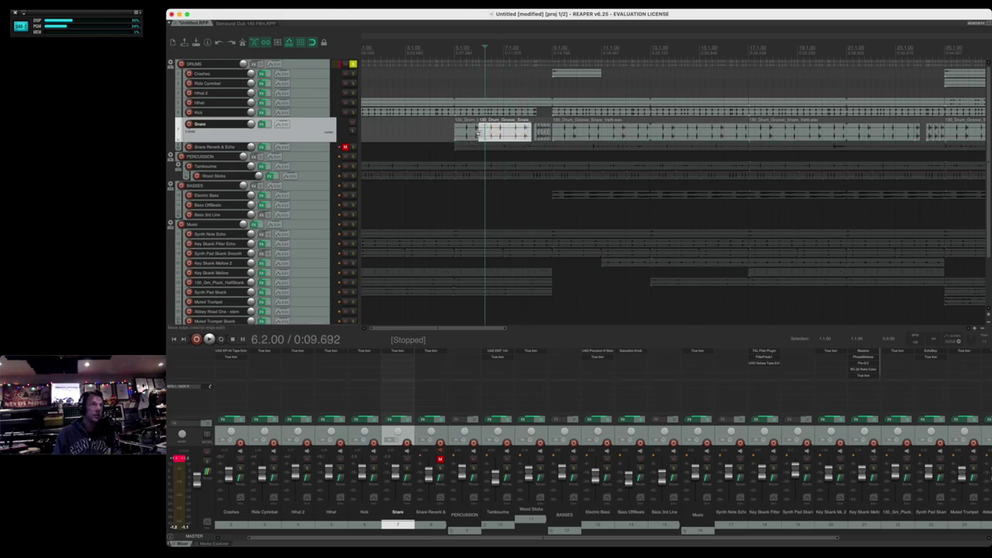
{"action": "scroll", "coordinate": [509, 134], "scroll_direction": "up", "scroll_amount": 5}
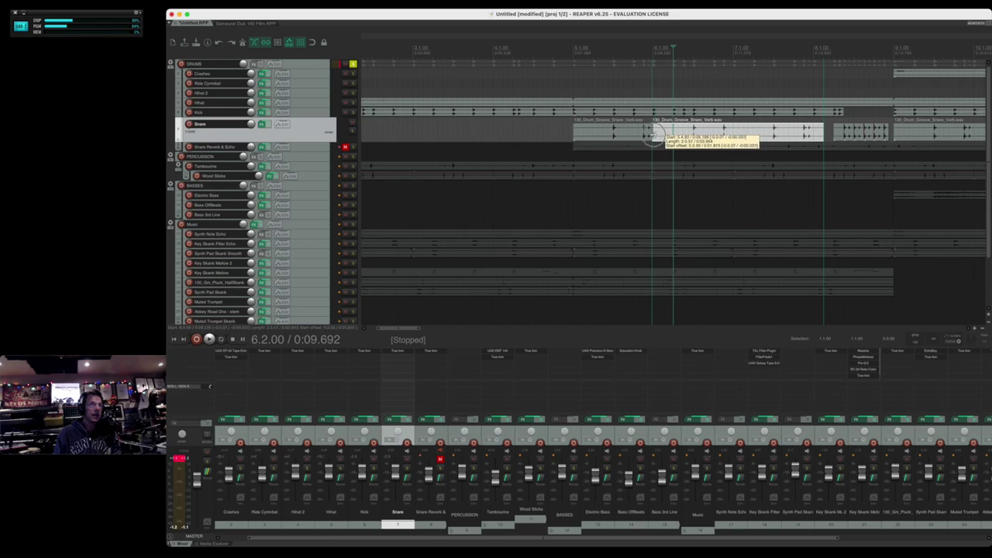
{"action": "scroll", "coordinate": [649, 134], "scroll_direction": "down", "scroll_amount": 2}
{"action": "scroll", "coordinate": [649, 134], "scroll_direction": "down", "scroll_amount": 3}
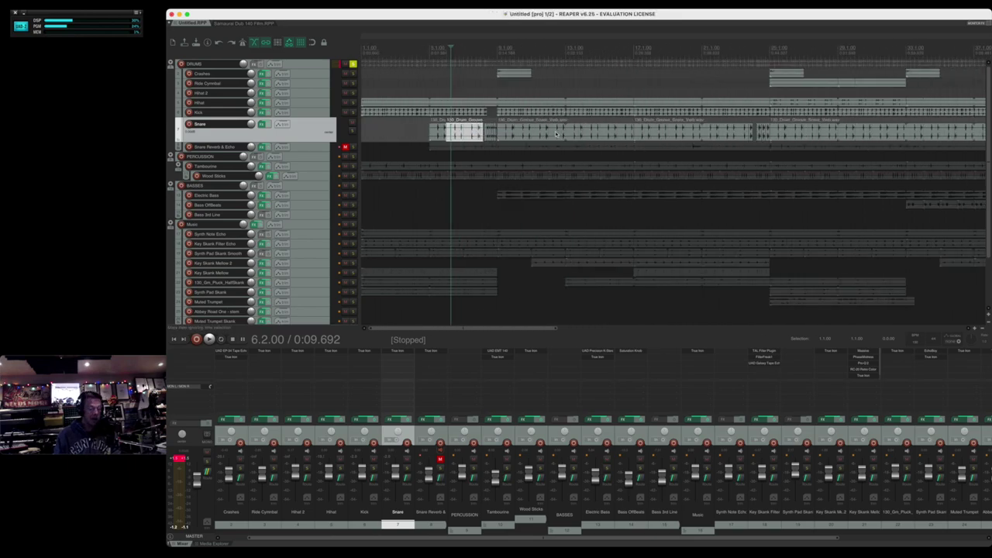
{"action": "scroll", "coordinate": [557, 136], "scroll_direction": "down", "scroll_amount": 2}
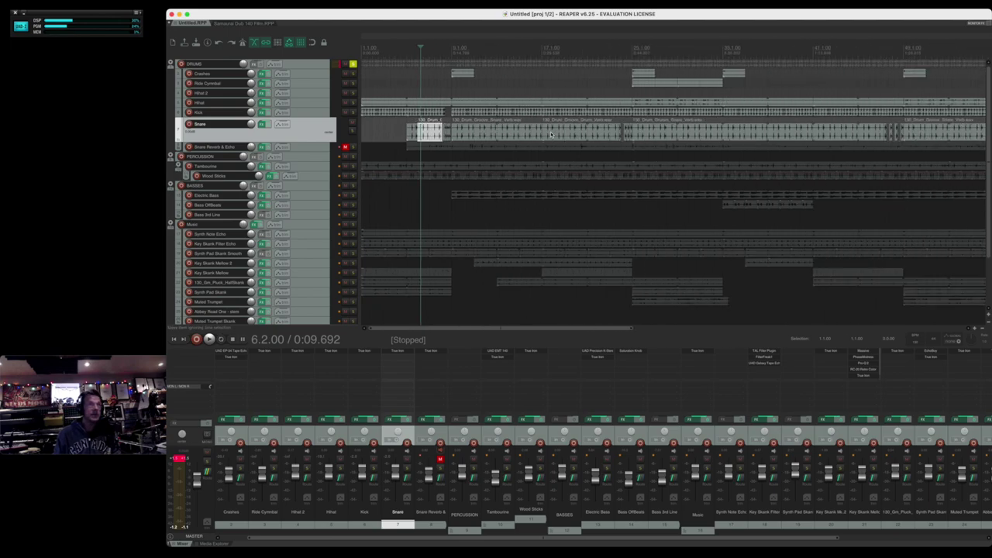
{"action": "left_click", "coordinate": [407, 481]}
Add a hardware output send from the Snare track to the LINE 8 pair.
{"action": "left_click_drag", "start_coordinate": [500, 449], "coordinate": [529, 313]}
{"action": "left_click", "coordinate": [480, 410]}
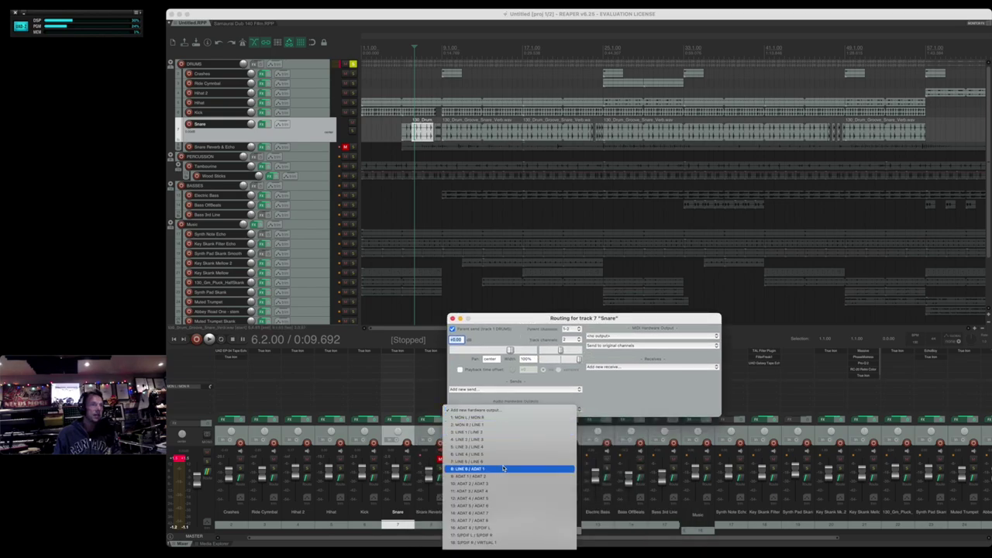
{"action": "left_click", "coordinate": [497, 464]}
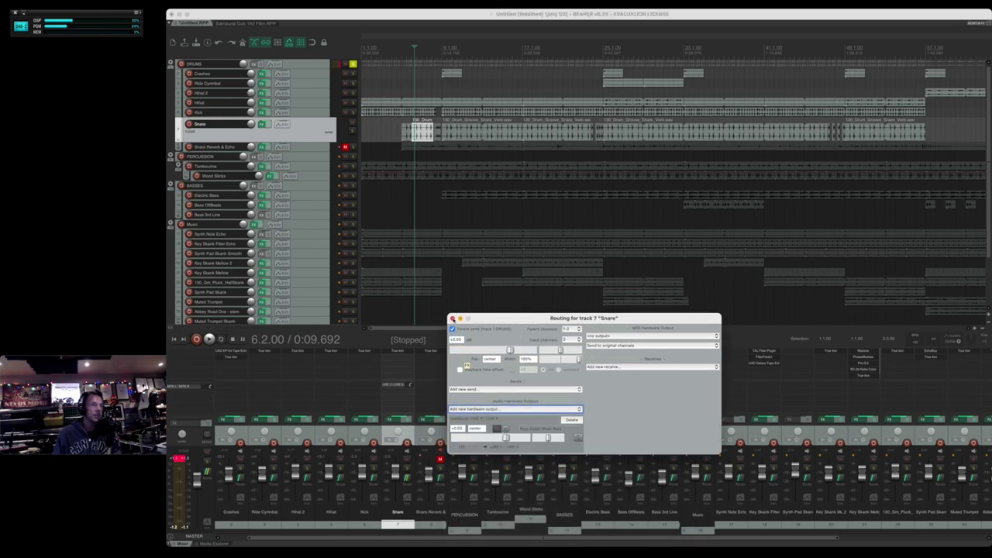
{"action": "left_click", "coordinate": [453, 318]}
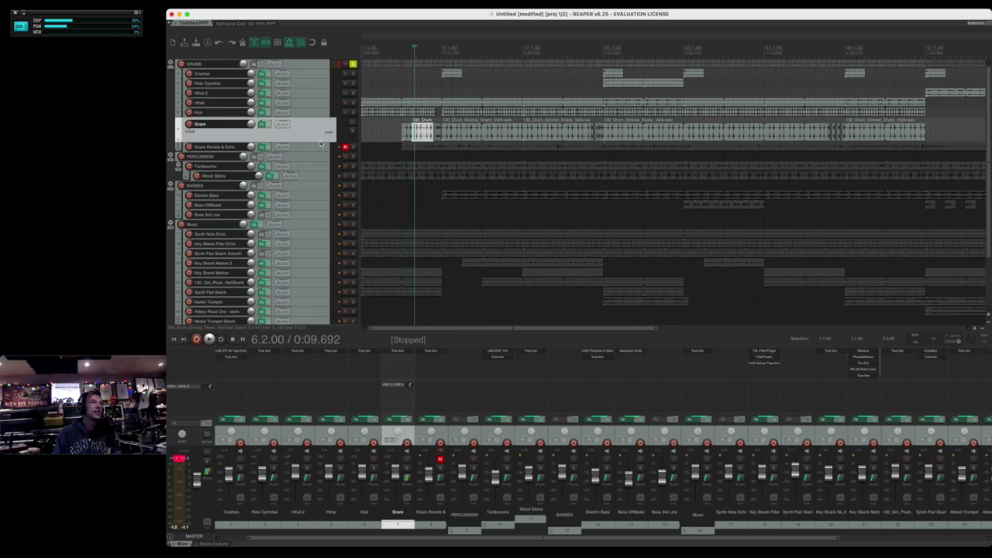
{"action": "scroll", "coordinate": [296, 286], "scroll_direction": "down", "scroll_amount": 3}
{"action": "key", "text": "ctrl+shift+z"}
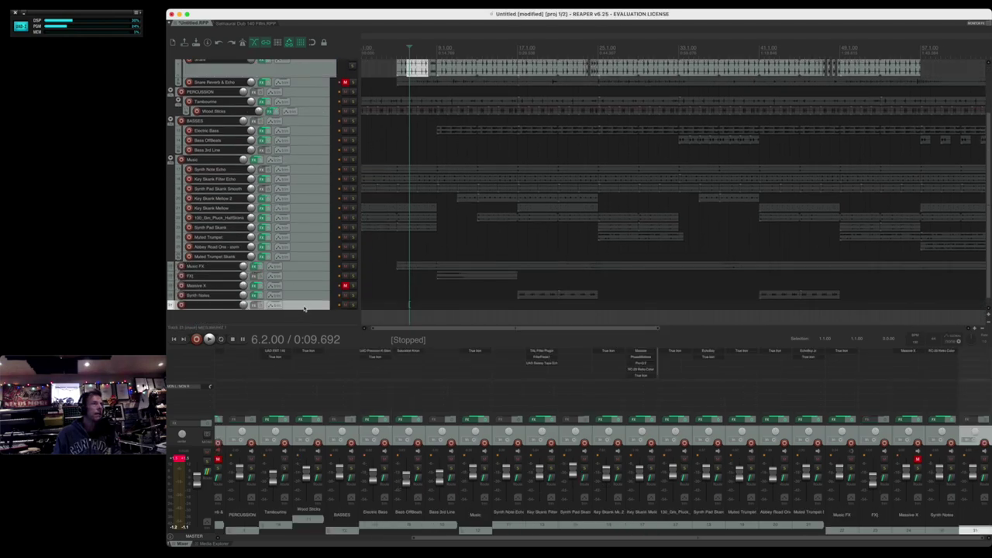
{"action": "scroll", "coordinate": [296, 193], "scroll_direction": "up", "scroll_amount": 3}
Insert a record-armed track below Snare with input Stereo LINE 3 / LINE 4.
{"action": "double_click", "coordinate": [296, 145]}
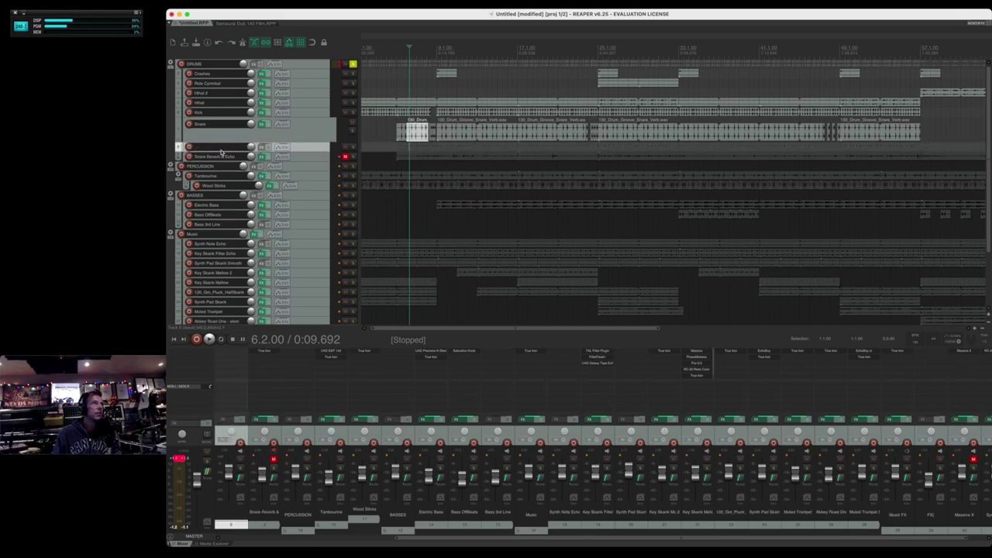
{"action": "left_click", "coordinate": [189, 147]}
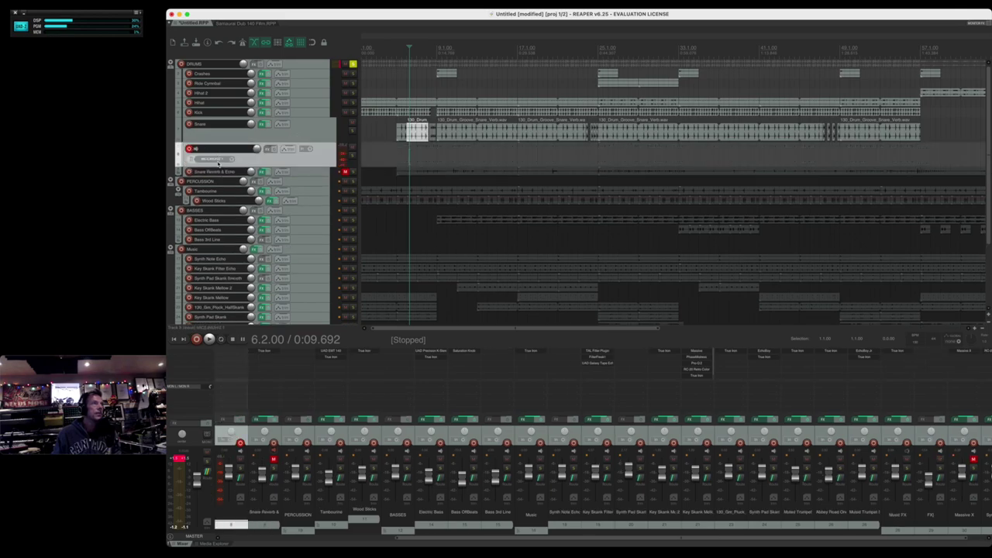
{"action": "left_click", "coordinate": [220, 164]}
{"action": "mouse_move", "coordinate": [244, 176]}
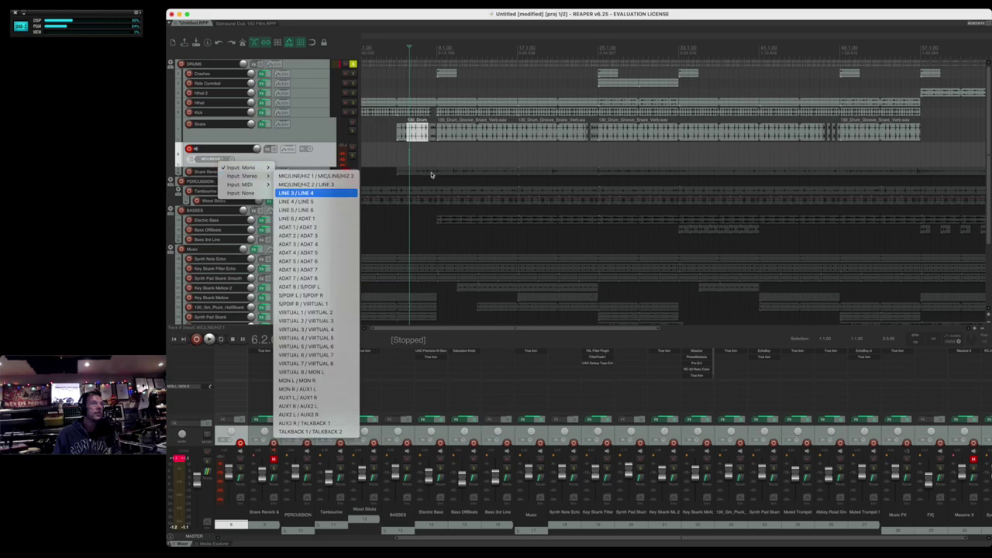
{"action": "left_click", "coordinate": [431, 175]}
{"action": "left_click", "coordinate": [394, 151]}
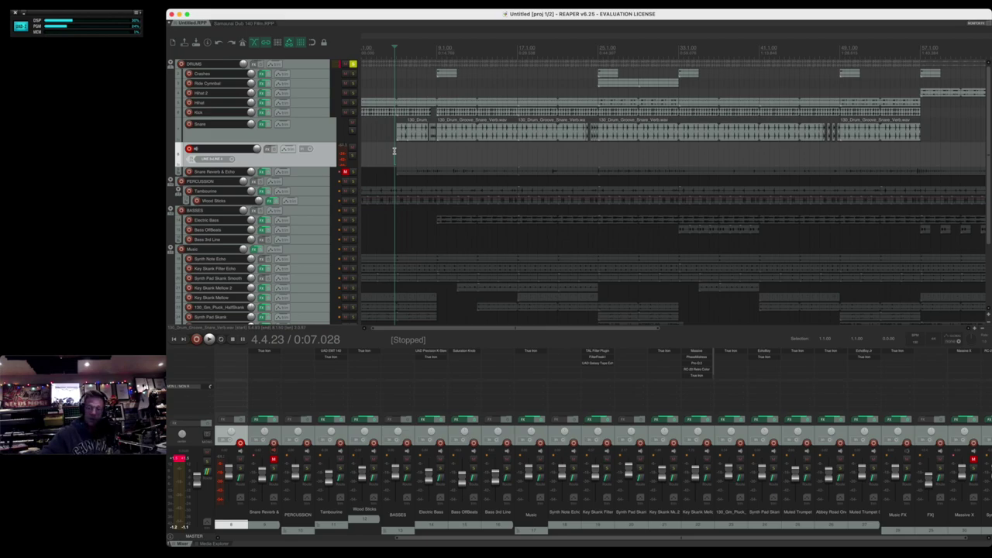
Play the project to check the signal, then save it.
{"action": "key", "text": "space"}
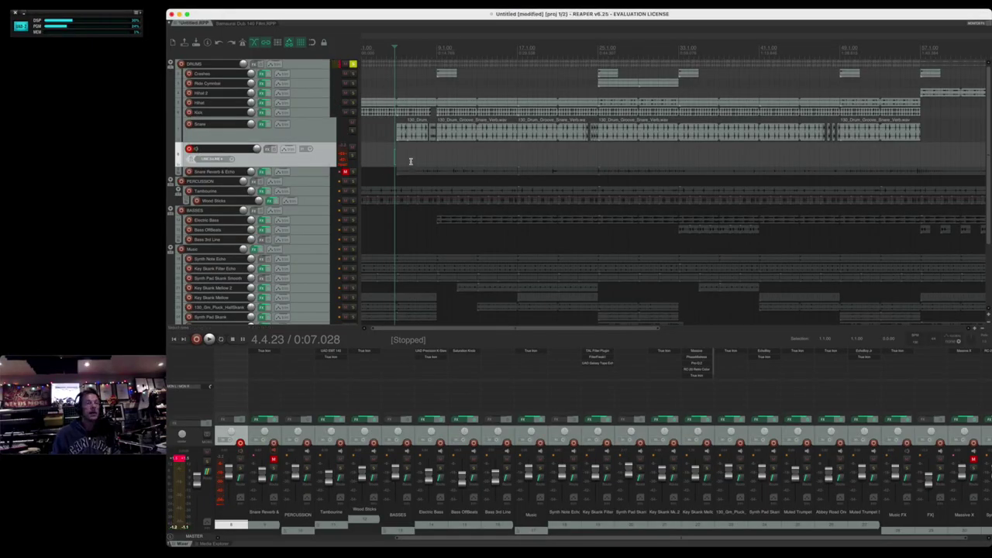
{"action": "key", "text": "super+s"}
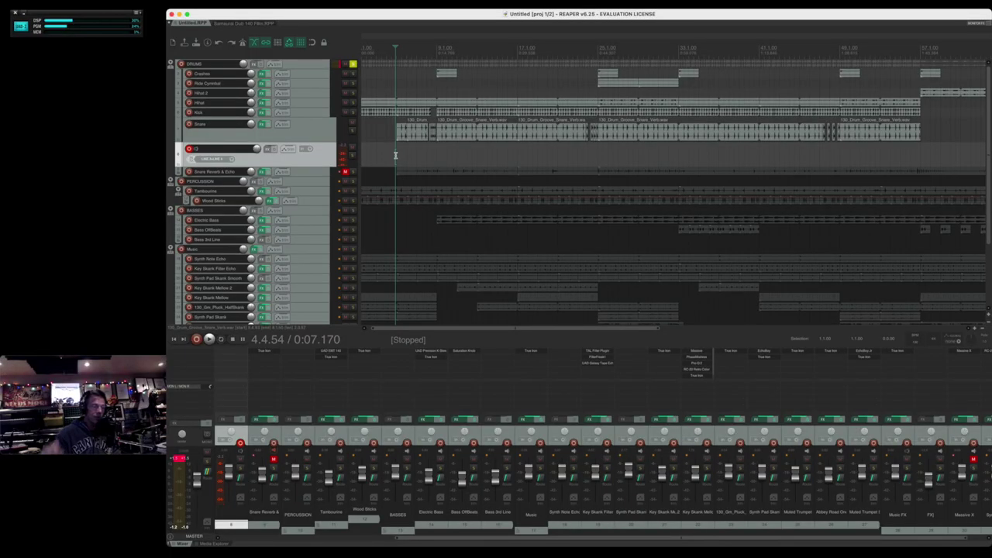
Release the DRUMS solo and record the returning snare echo onto the armed track.
{"action": "left_click", "coordinate": [351, 64]}
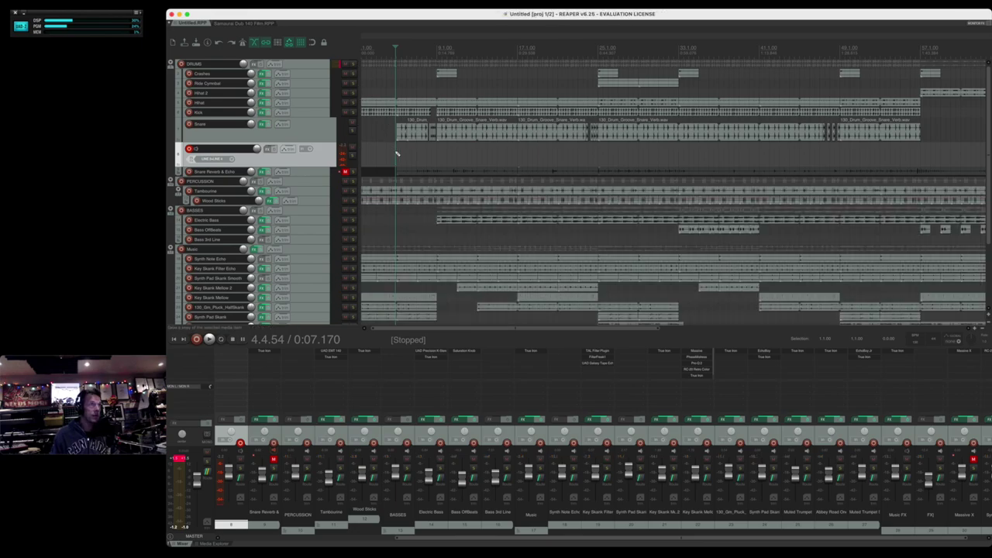
{"action": "key", "text": "super+r"}
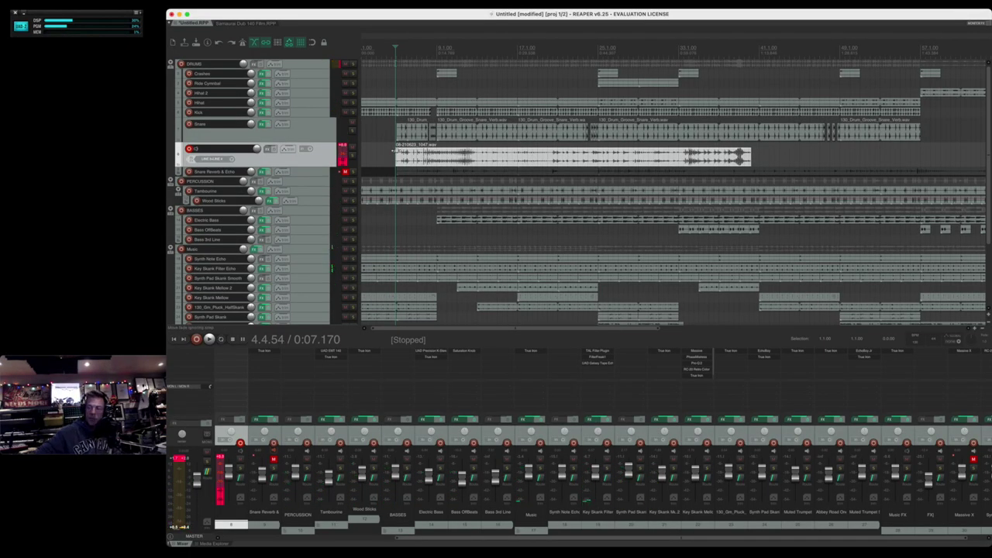
{"action": "left_click", "coordinate": [410, 154]}
Save the project and play the recorded echo take from its start.
{"action": "key", "text": "ctrl+s"}
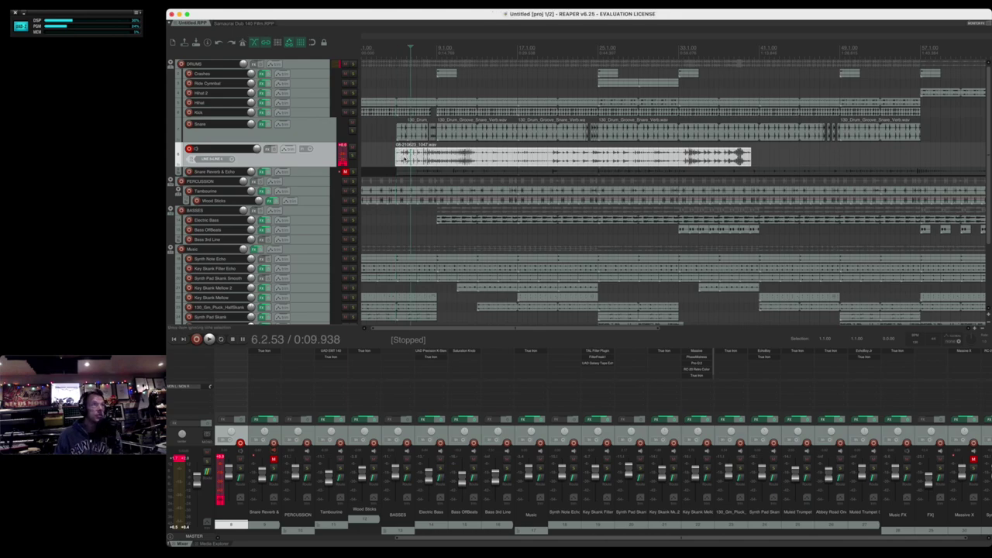
{"action": "scroll", "coordinate": [404, 158], "scroll_direction": "up", "scroll_amount": 3}
{"action": "left_click", "coordinate": [464, 159]}
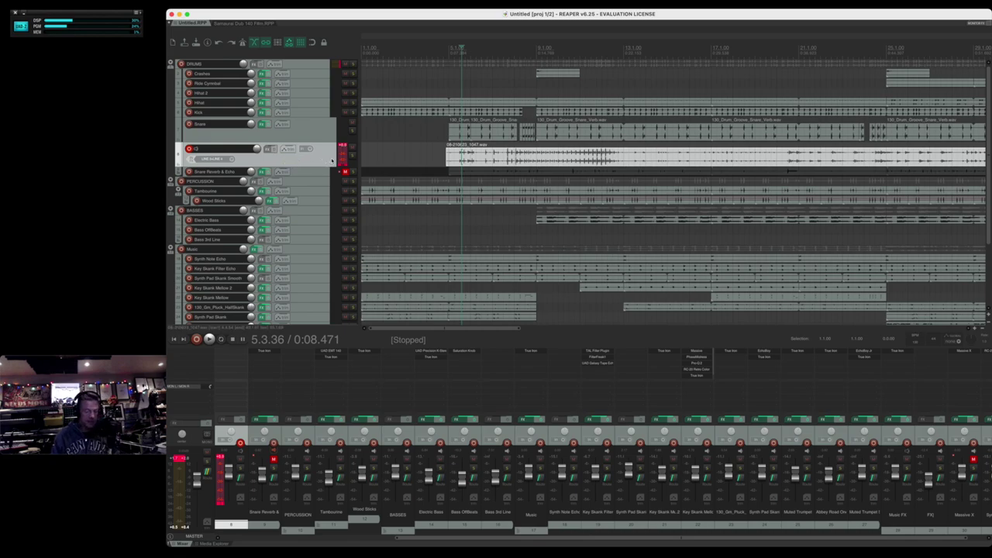
{"action": "scroll", "coordinate": [410, 159], "scroll_direction": "down", "scroll_amount": 2}
{"action": "left_click", "coordinate": [483, 159]}
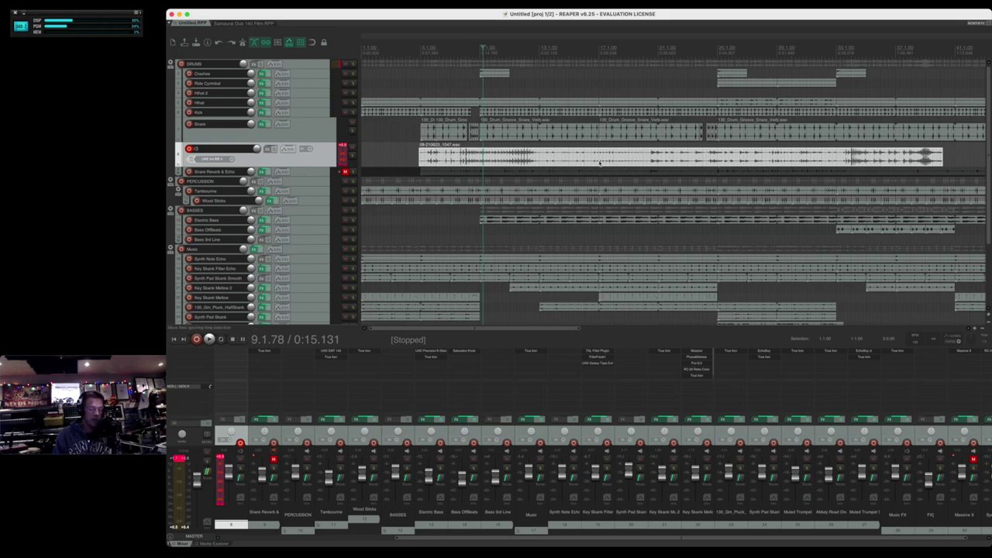
{"action": "left_click", "coordinate": [419, 145]}
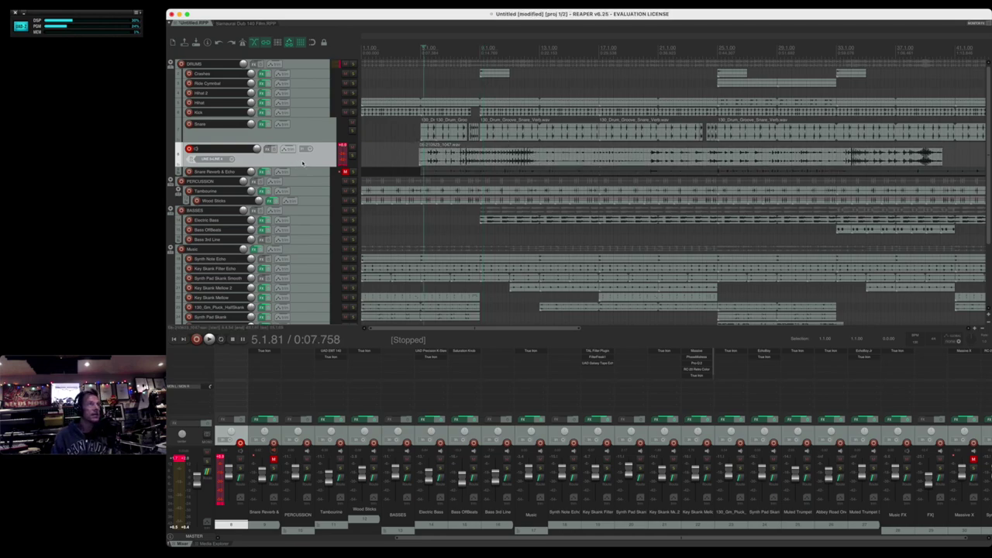
{"action": "key", "text": "space"}
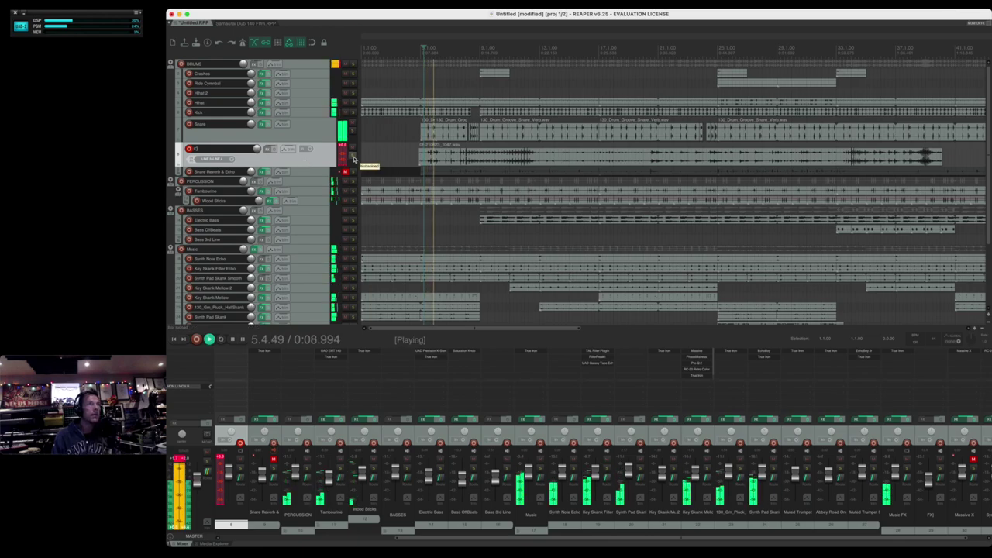
Split the echo take, delete the middle piece, and shorten the left piece's fade-out.
{"action": "scroll", "coordinate": [424, 164], "scroll_direction": "up", "scroll_amount": 1}
{"action": "scroll", "coordinate": [425, 164], "scroll_direction": "up", "scroll_amount": 1}
{"action": "left_click", "coordinate": [486, 159]}
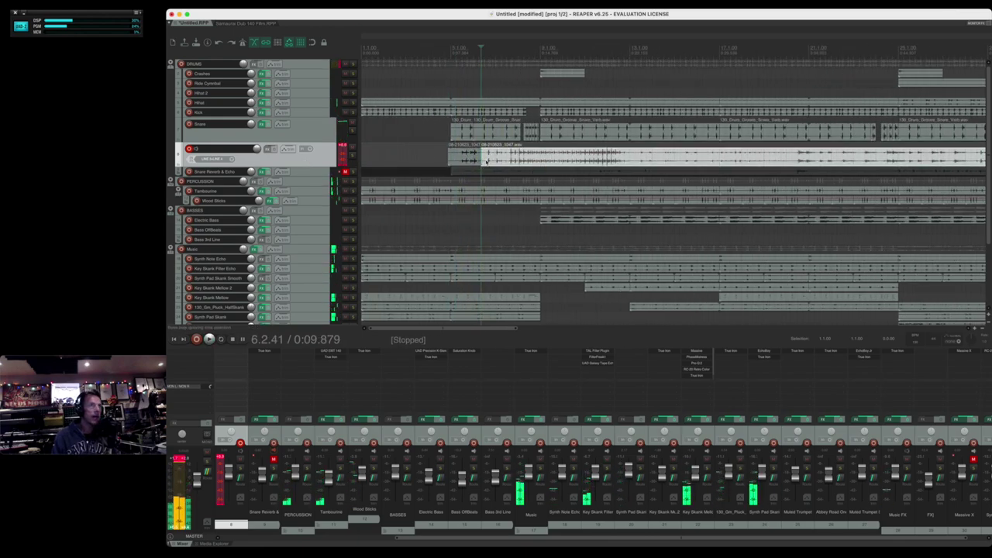
{"action": "scroll", "coordinate": [365, 152], "scroll_direction": "up", "scroll_amount": 1}
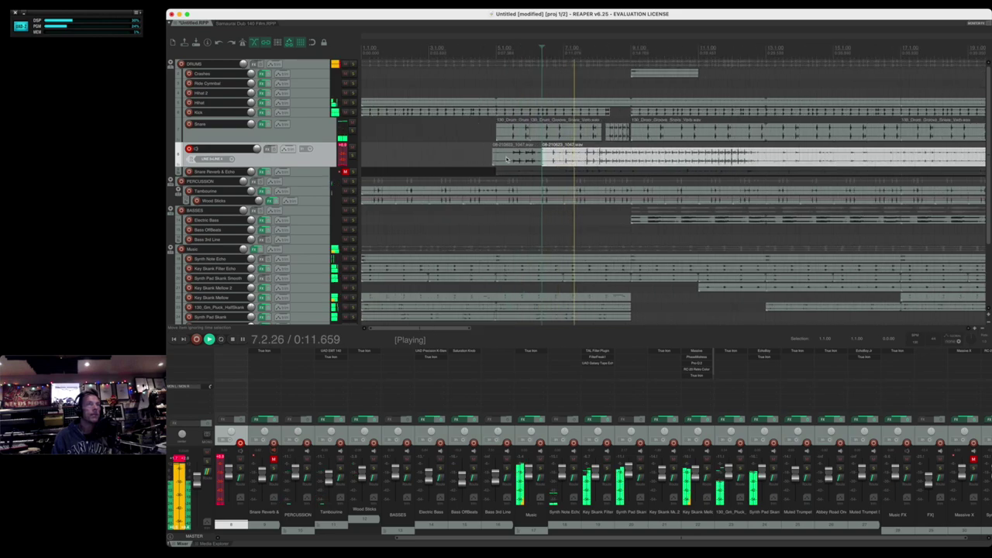
{"action": "scroll", "coordinate": [538, 160], "scroll_direction": "right", "scroll_amount": 3}
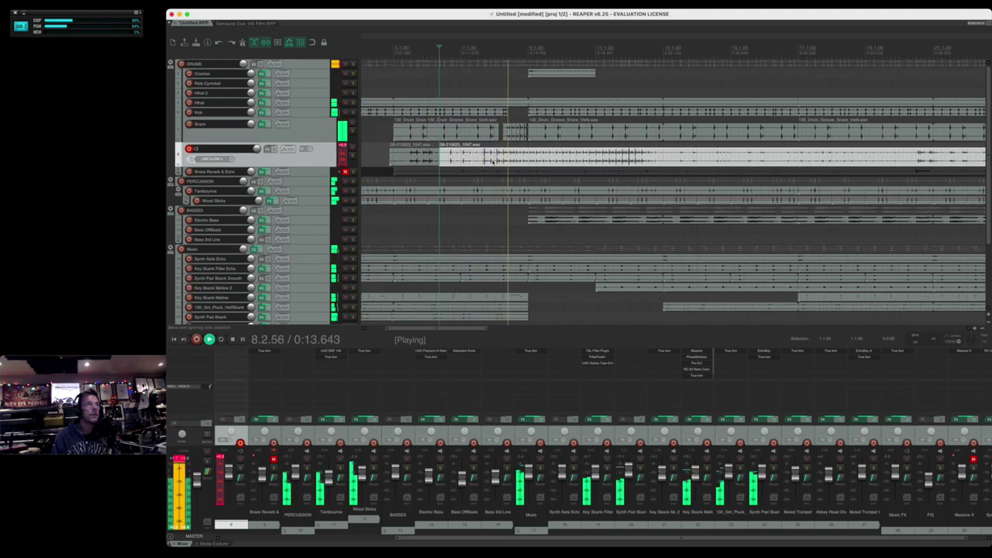
{"action": "left_click", "coordinate": [530, 159]}
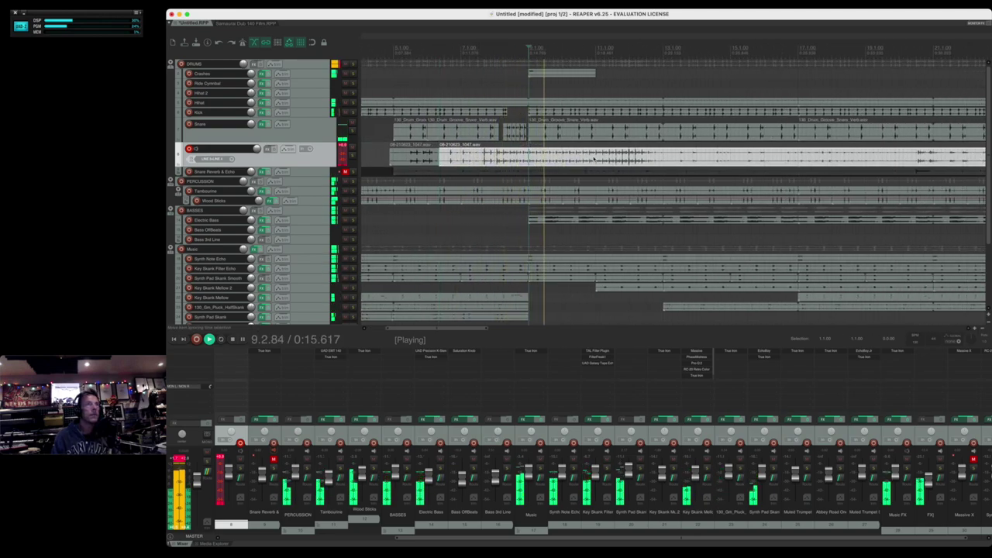
{"action": "key", "text": "s"}
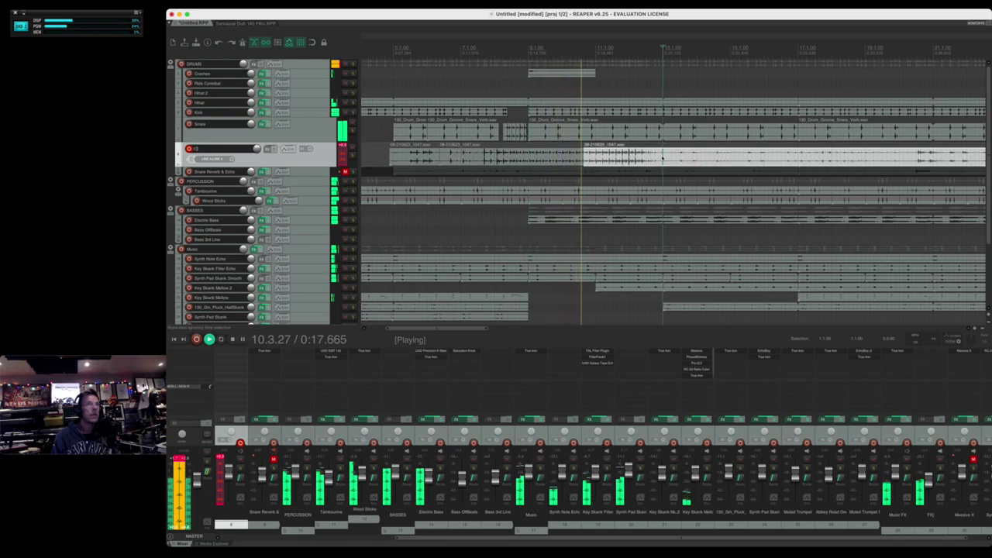
{"action": "left_click", "coordinate": [637, 159]}
{"action": "key", "text": "Delete"}
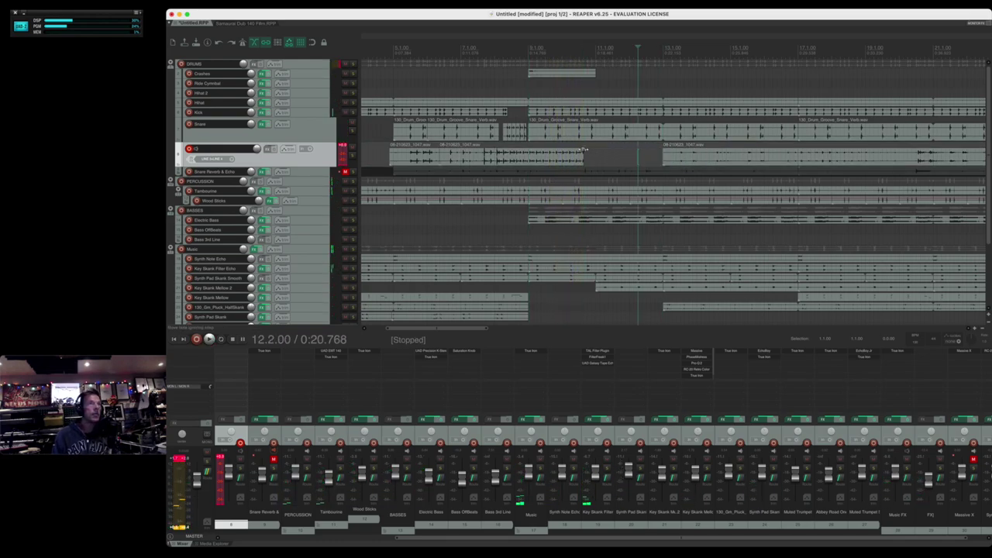
{"action": "left_click_drag", "start_coordinate": [581, 148], "coordinate": [519, 146]}
Give the left echo piece a curved fade-out and trim its end shorter.
{"action": "right_click", "coordinate": [531, 151]}
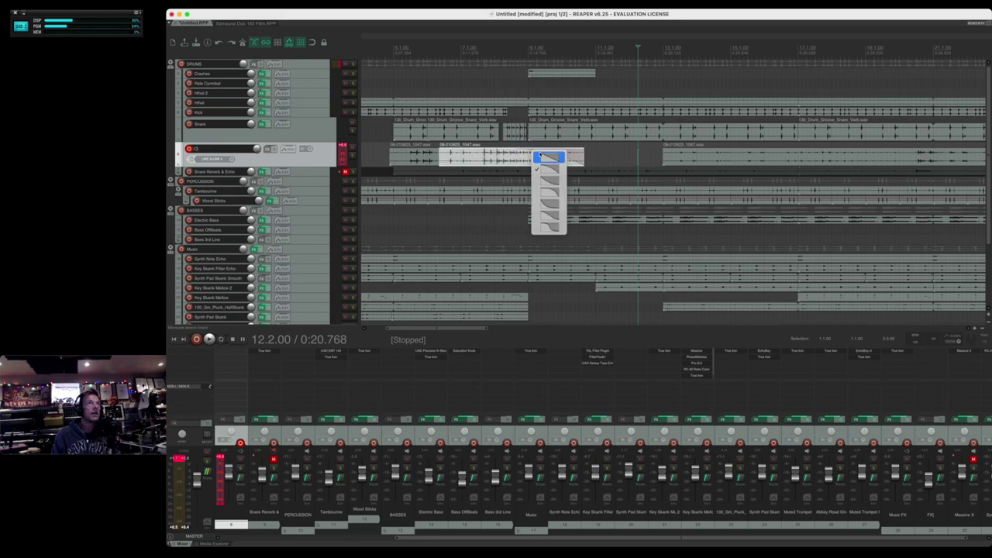
{"action": "left_click", "coordinate": [513, 145]}
{"action": "key", "text": "space"}
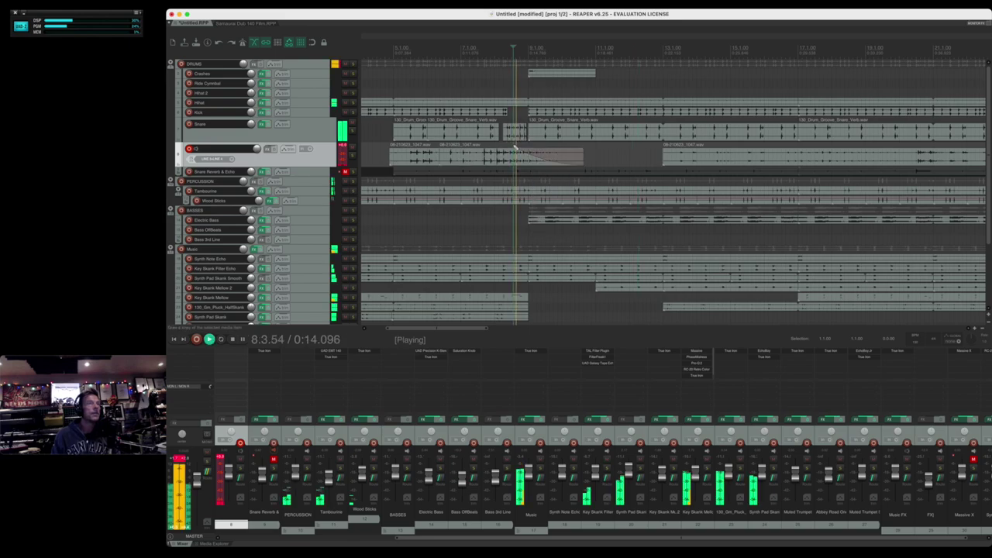
{"action": "key", "text": "super+s"}
{"action": "left_click_drag", "start_coordinate": [583, 153], "coordinate": [563, 153]}
{"action": "scroll", "coordinate": [527, 149], "scroll_direction": "down", "scroll_amount": 2}
{"action": "key", "text": "space"}
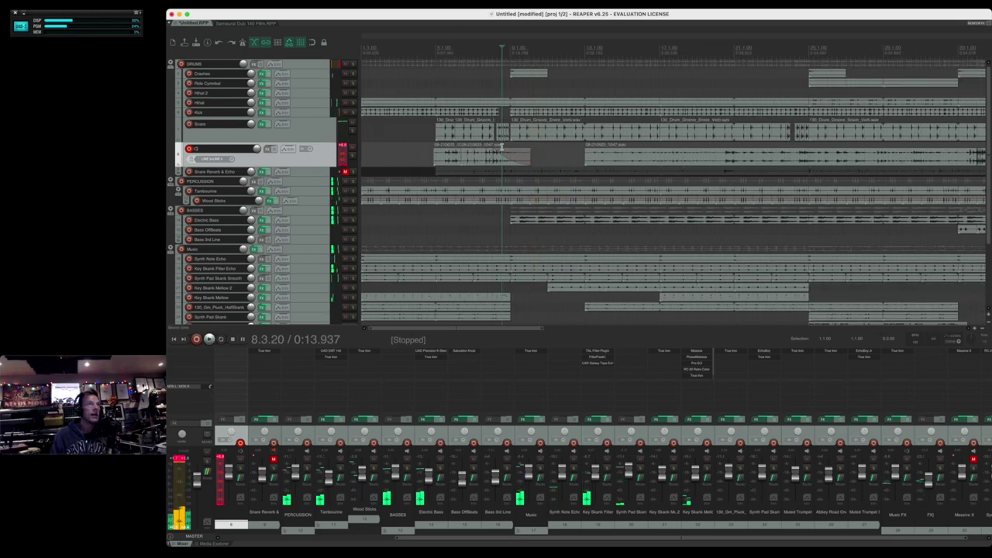
Save the project and play the echo track back from around bar 8.
{"action": "left_click", "coordinate": [508, 134]}
{"action": "left_click", "coordinate": [504, 144]}
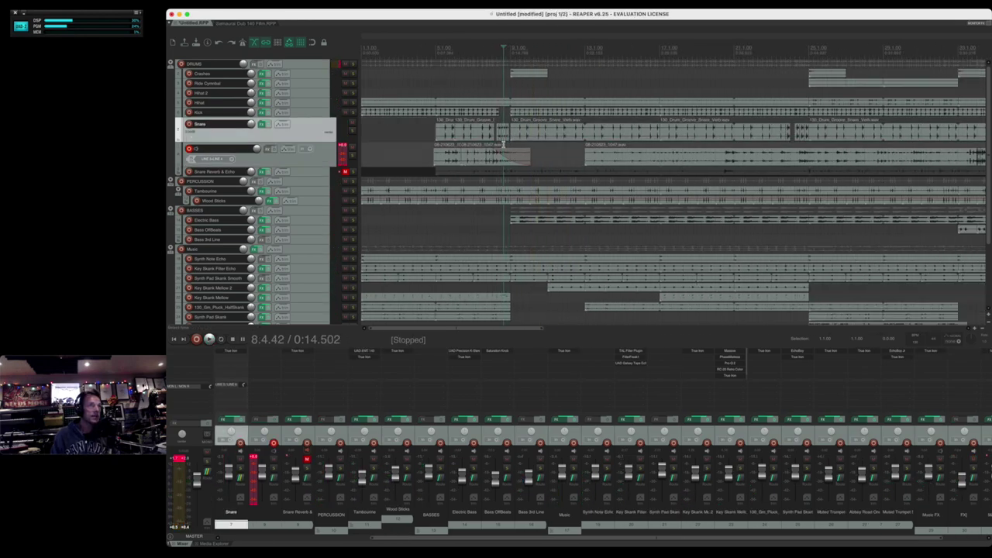
{"action": "key", "text": "super+s"}
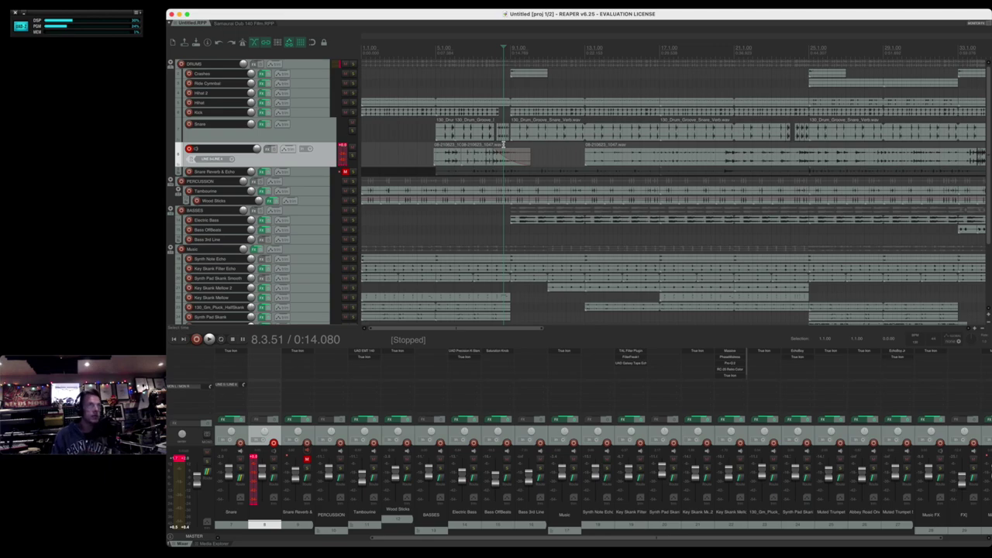
{"action": "key", "text": "space"}
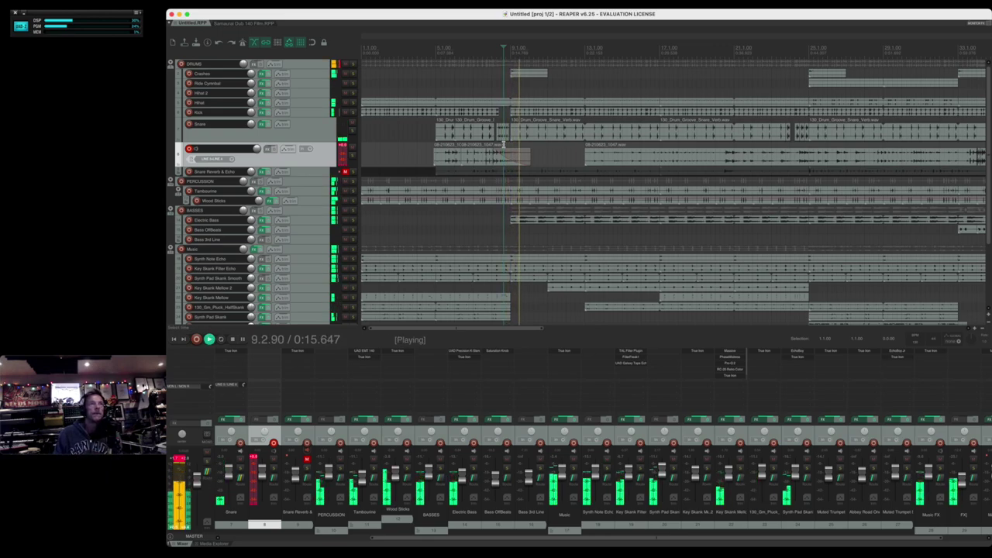
{"action": "left_click", "coordinate": [590, 148]}
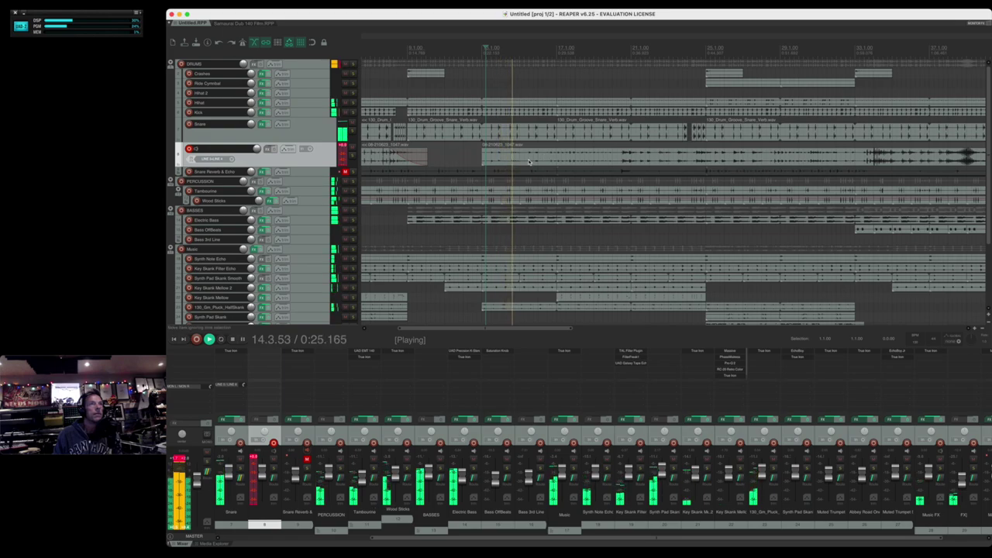
{"action": "key", "text": "space"}
{"action": "scroll", "coordinate": [533, 160], "scroll_direction": "down", "scroll_amount": 3}
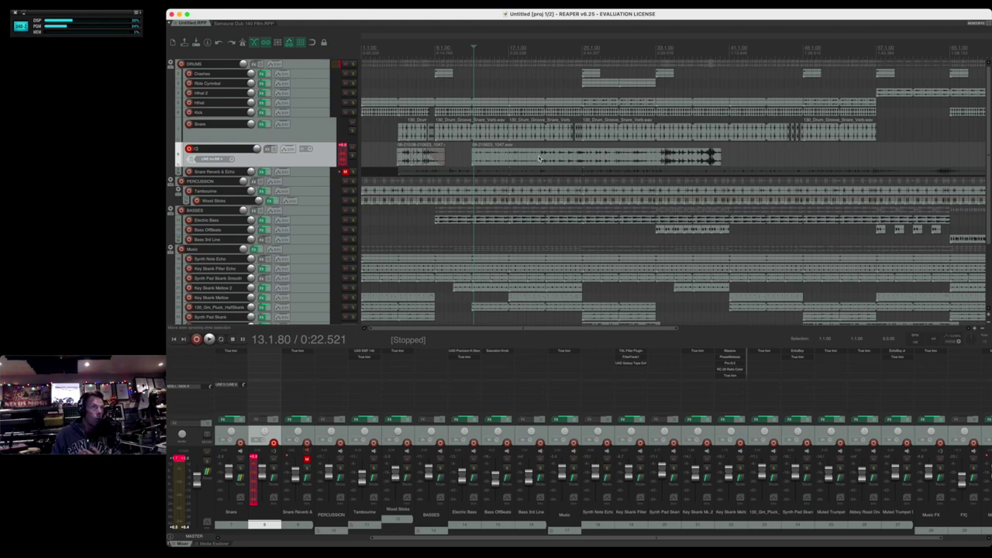
Split the long echo clip on track 8 and slip its content by about +11.088 s.
{"action": "left_click", "coordinate": [540, 159]}
{"action": "key", "text": "s"}
{"action": "left_click", "coordinate": [514, 159]}
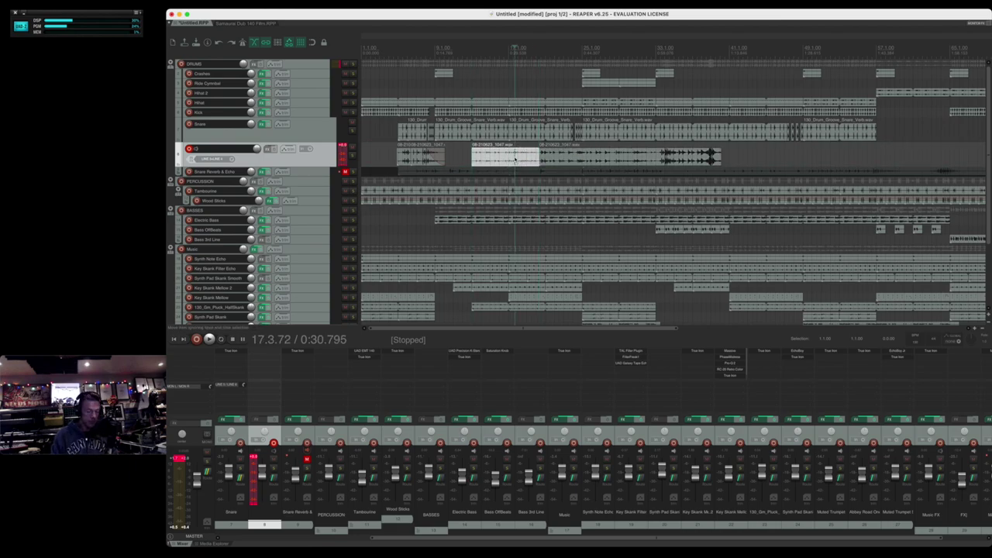
{"action": "left_click_drag", "start_coordinate": [515, 159], "coordinate": [520, 165]}
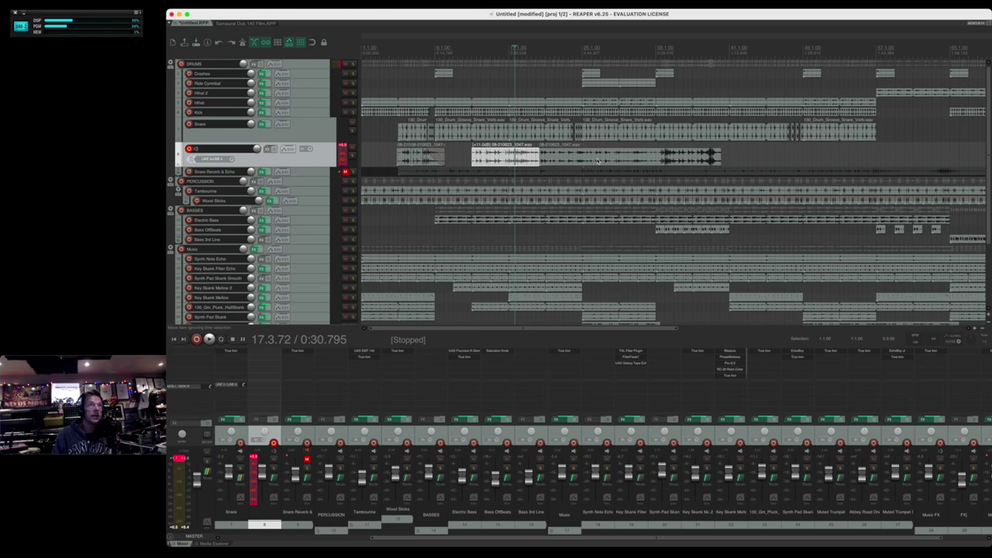
{"action": "left_click", "coordinate": [414, 155]}
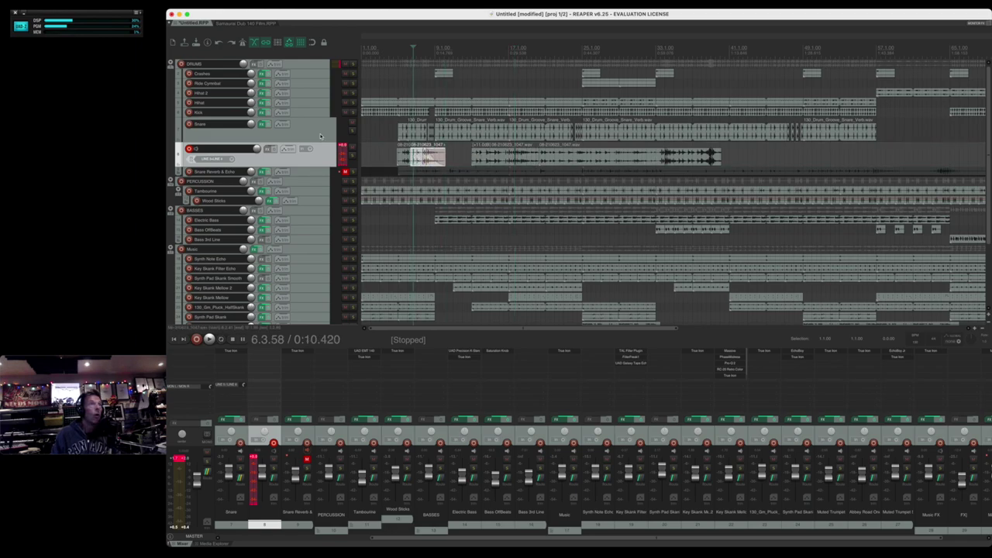
Add the Waves RVox Stereo compressor to track 8's effects chain.
{"action": "left_click", "coordinate": [268, 149]}
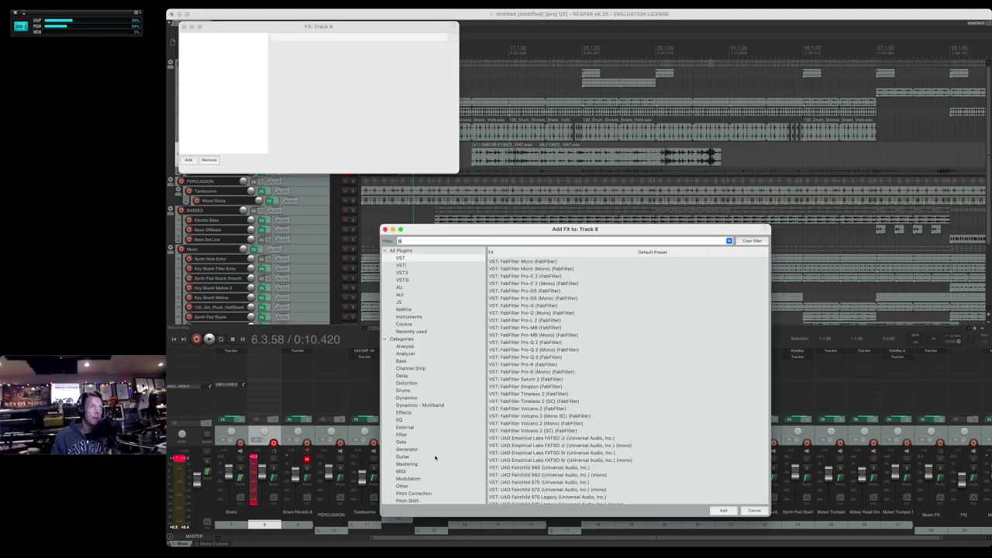
{"action": "type", "text": "rvox"}
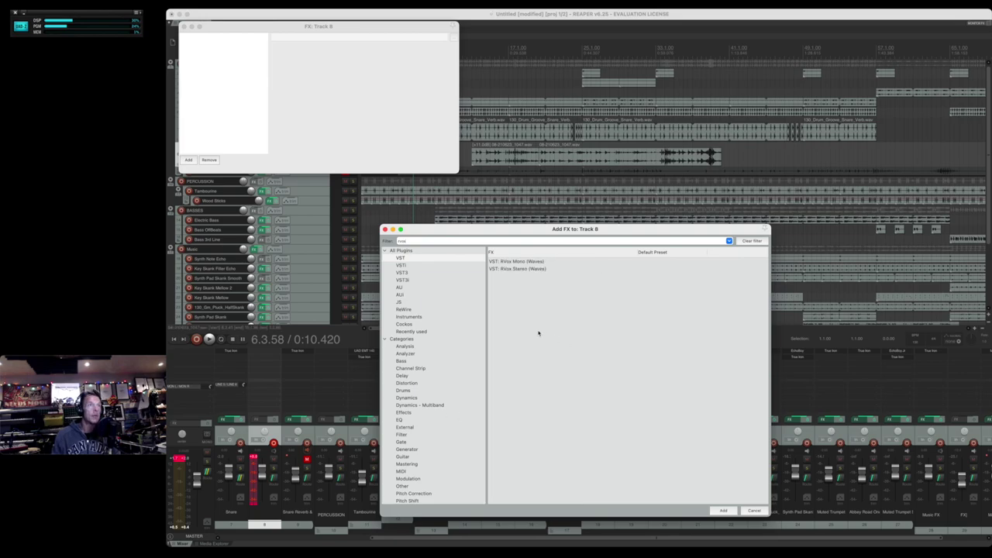
{"action": "left_click", "coordinate": [518, 269]}
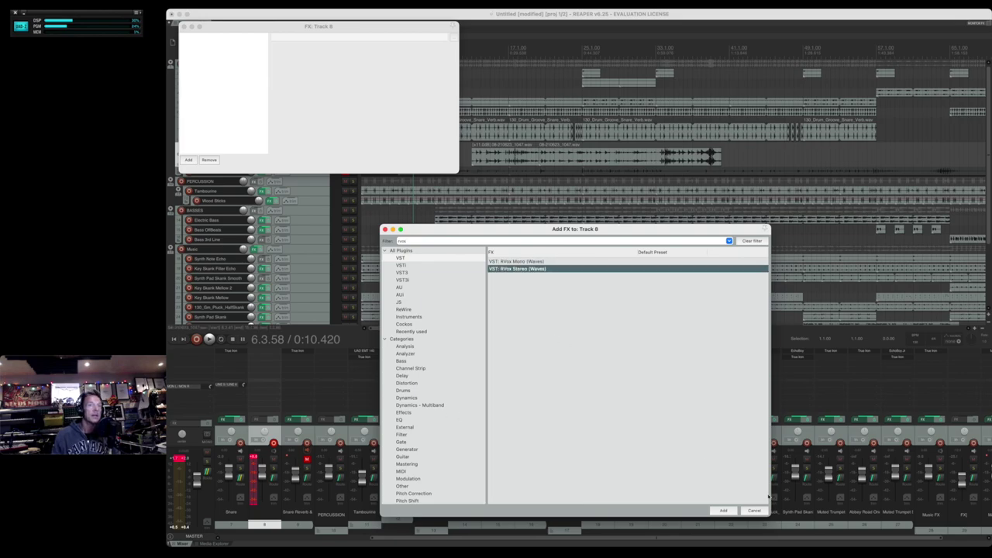
{"action": "left_click", "coordinate": [724, 510]}
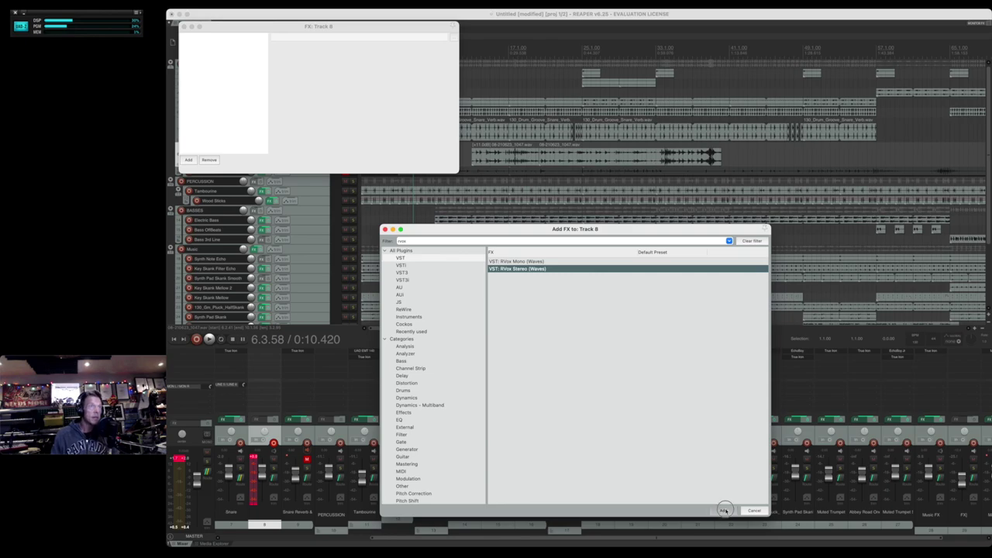
{"action": "left_click_drag", "start_coordinate": [354, 33], "coordinate": [564, 186]}
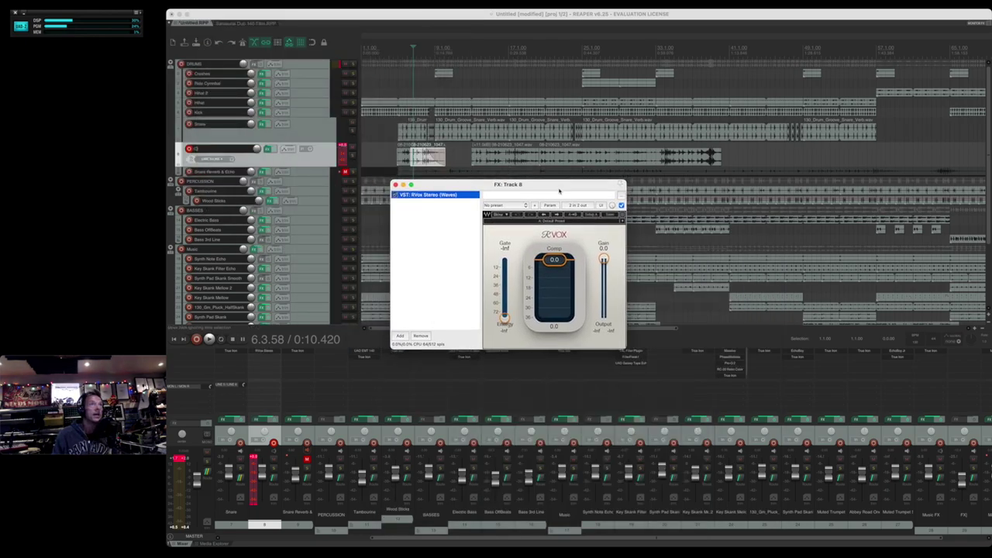
Set the RVox compression to -6.5 while auditioning track 8 soloed from the echo clip.
{"action": "left_click", "coordinate": [568, 269]}
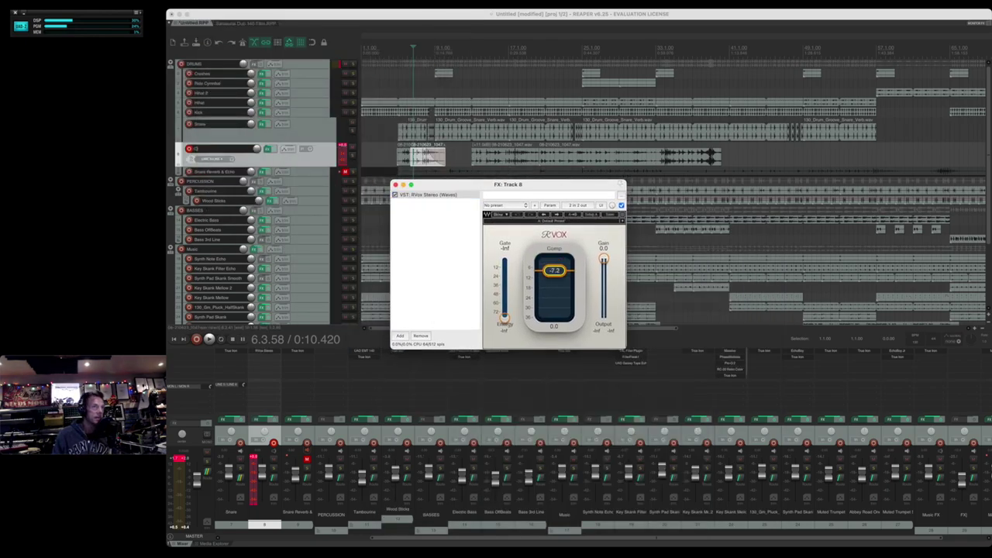
{"action": "left_click", "coordinate": [490, 158]}
{"action": "key", "text": "space"}
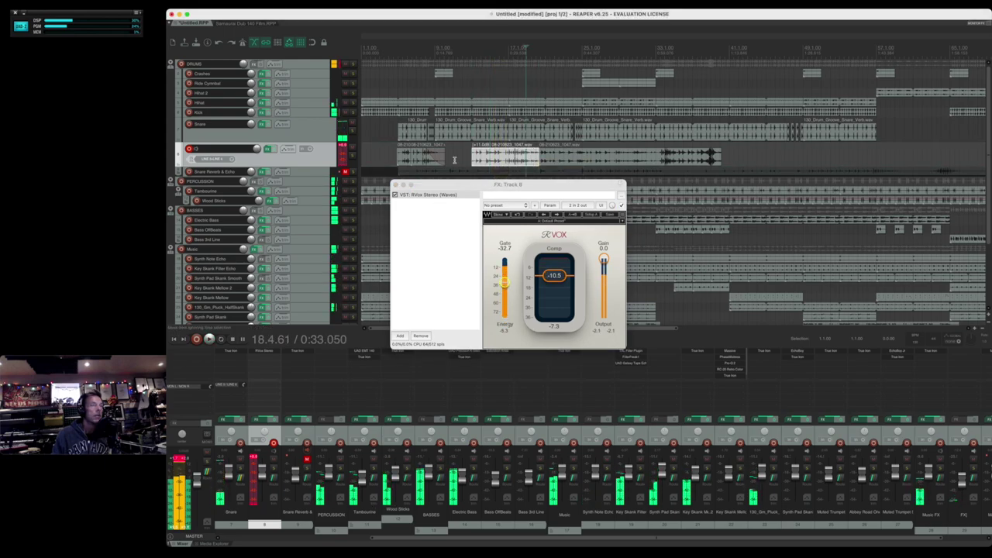
{"action": "key", "text": "F6"}
{"action": "key", "text": "space"}
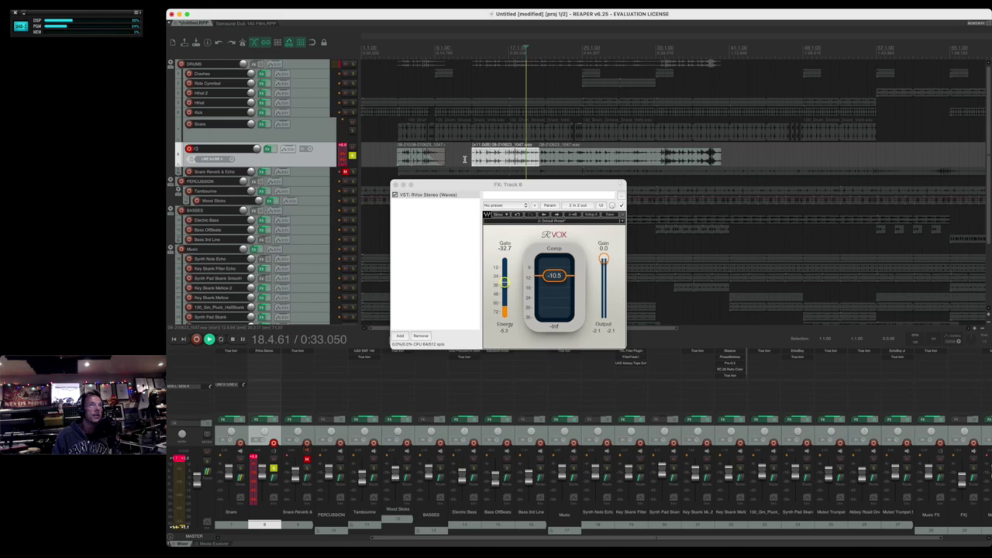
{"action": "left_click_drag", "start_coordinate": [554, 275], "coordinate": [555, 269]}
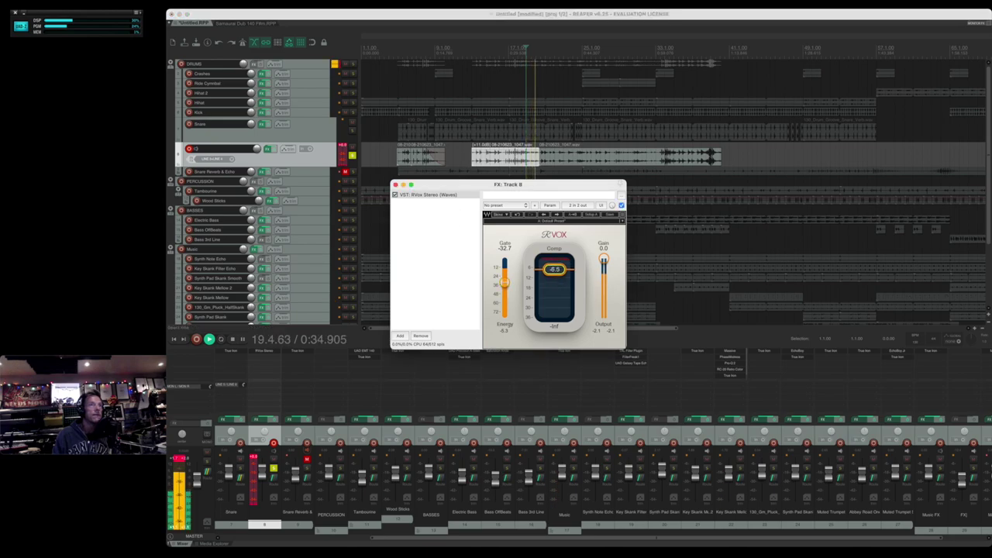
Close RVox, unsolo track 8, save the project, and select the echo clip at bar 24.
{"action": "key", "text": "Escape"}
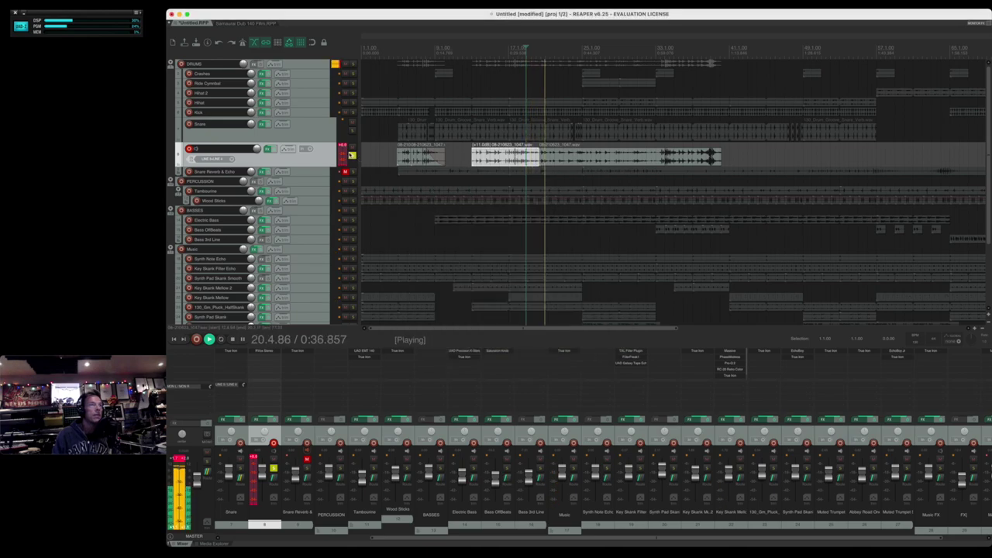
{"action": "key", "text": "F6"}
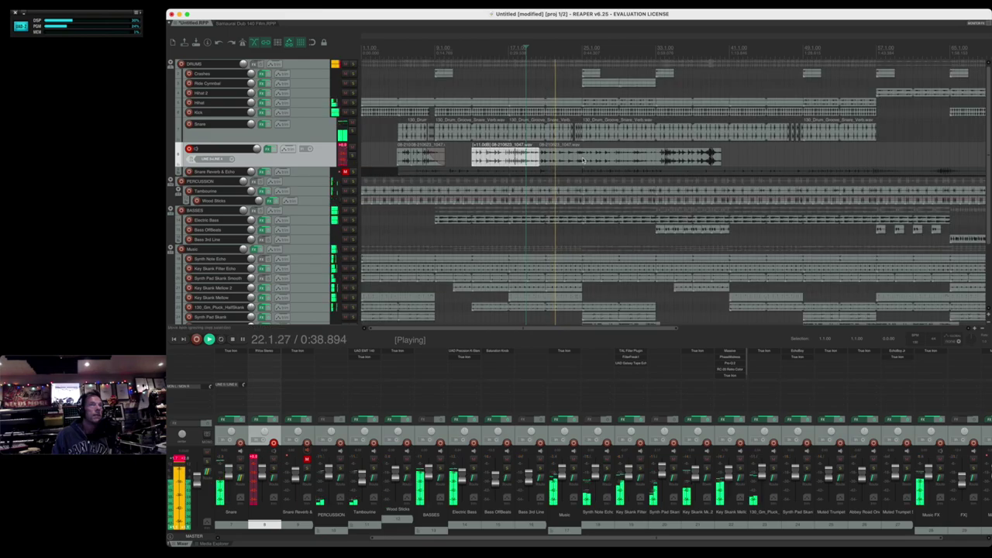
{"action": "key", "text": "super+s"}
{"action": "key", "text": "space"}
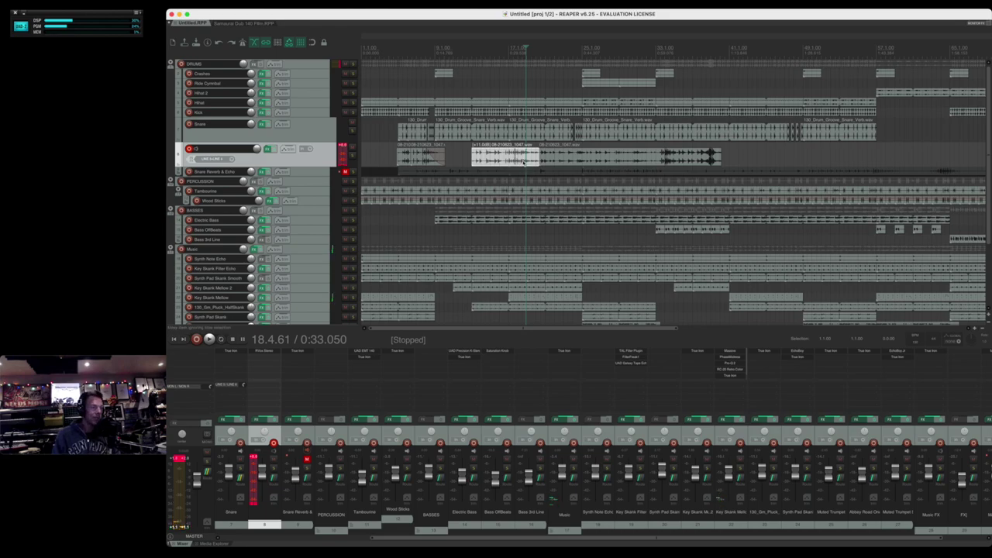
{"action": "left_click", "coordinate": [576, 159]}
Split the echo clip at bar 24 and save the project.
{"action": "key", "text": "s"}
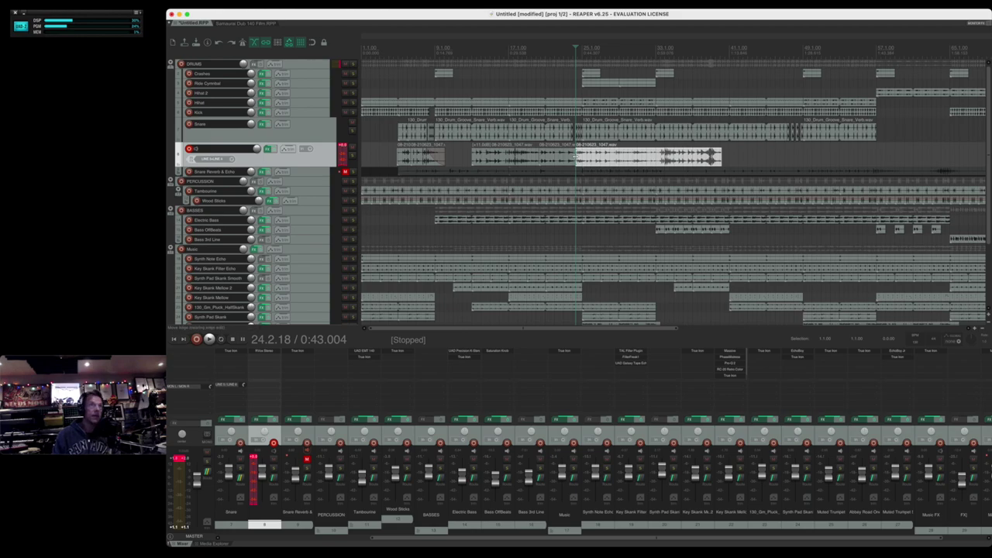
{"action": "left_click", "coordinate": [554, 159]}
{"action": "key", "text": "super+s"}
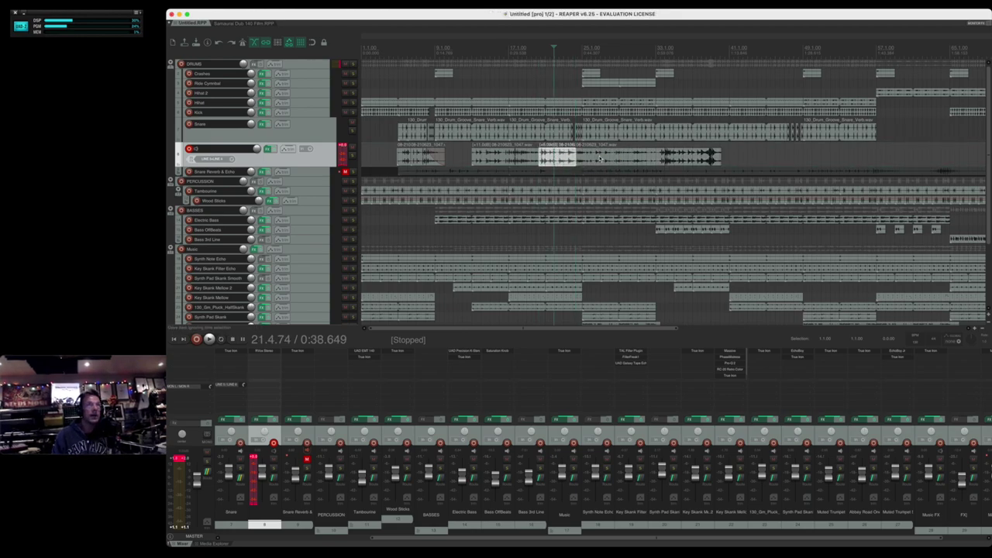
{"action": "left_click", "coordinate": [604, 159]}
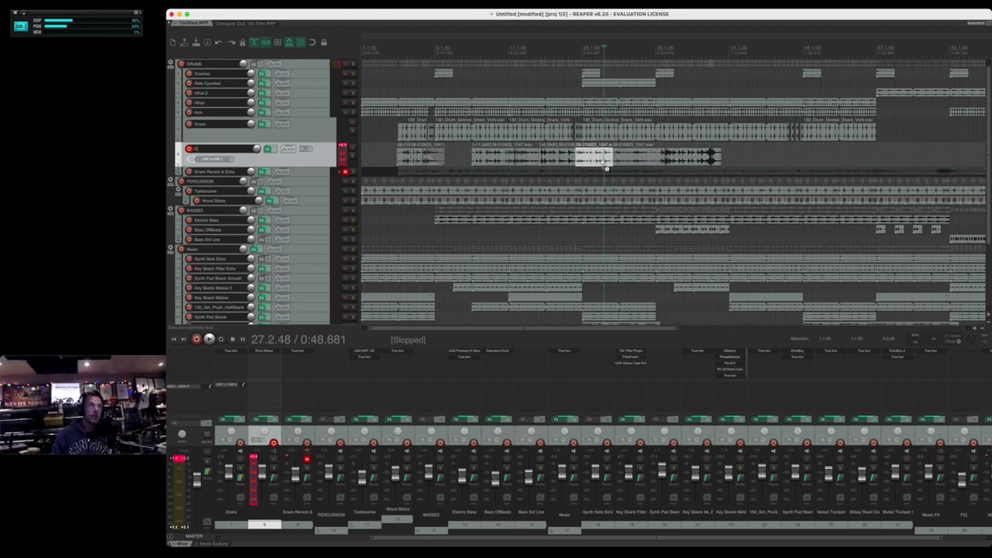
{"action": "key", "text": "super+s"}
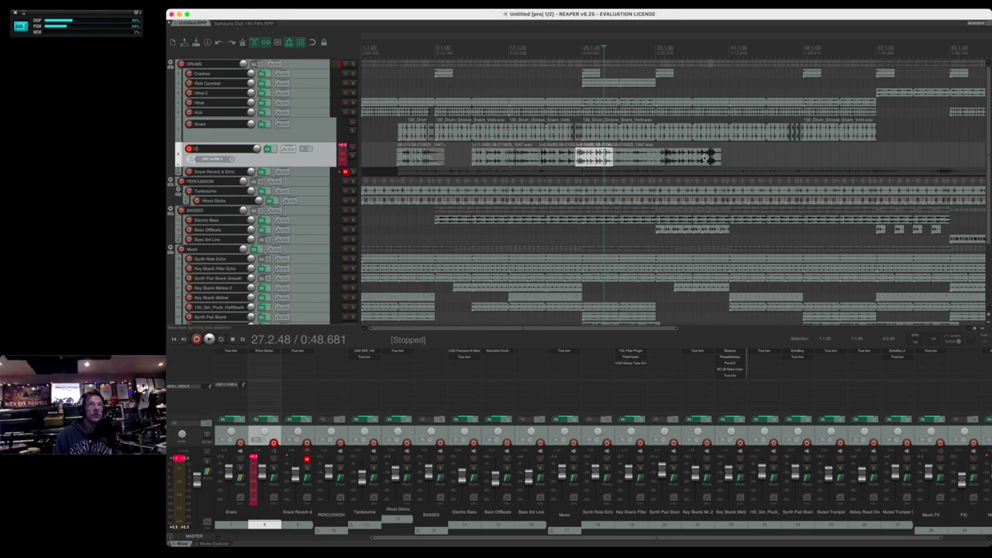
Split the echo clip near bar 38, shorten the split-off piece, and cancel its item properties.
{"action": "left_click", "coordinate": [707, 158]}
{"action": "scroll", "coordinate": [707, 158], "scroll_direction": "up", "scroll_amount": 5}
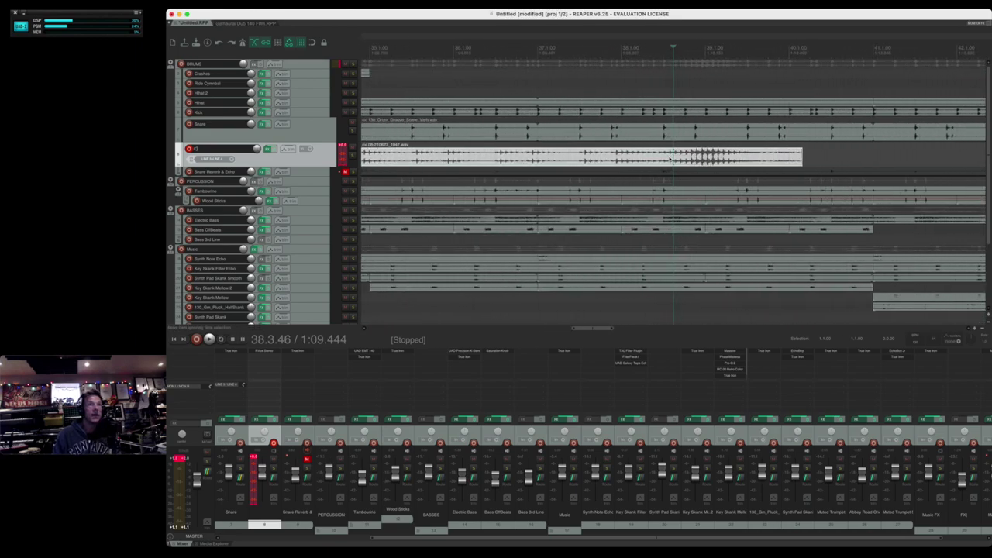
{"action": "left_click", "coordinate": [670, 159]}
{"action": "key", "text": "s"}
{"action": "left_click_drag", "start_coordinate": [802, 158], "coordinate": [762, 158]}
{"action": "double_click", "coordinate": [714, 152]}
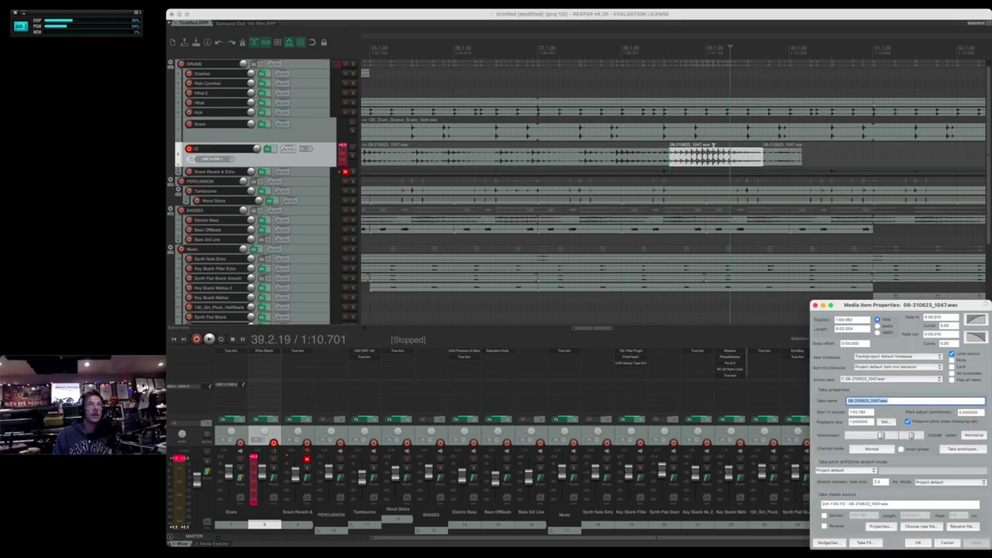
{"action": "left_click", "coordinate": [710, 155]}
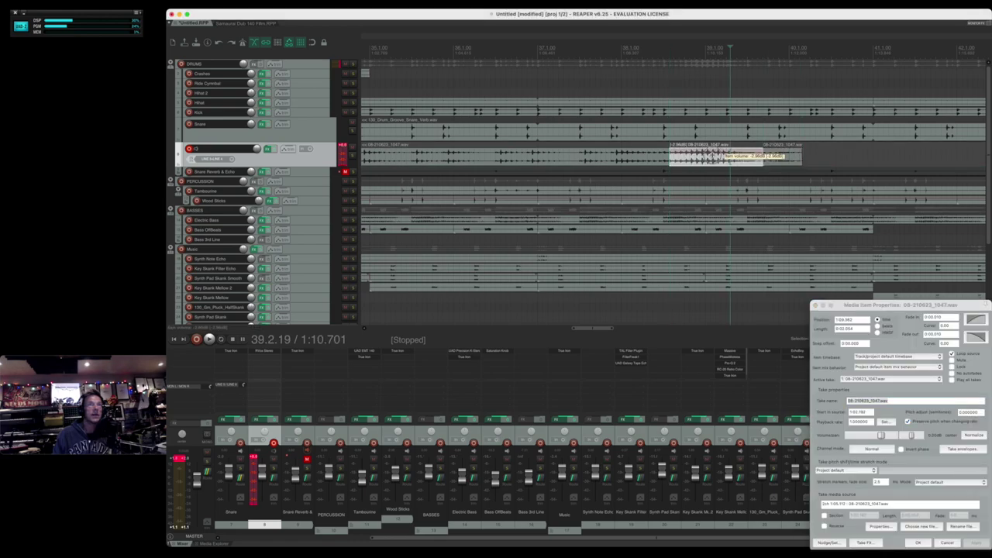
{"action": "left_click", "coordinate": [948, 542]}
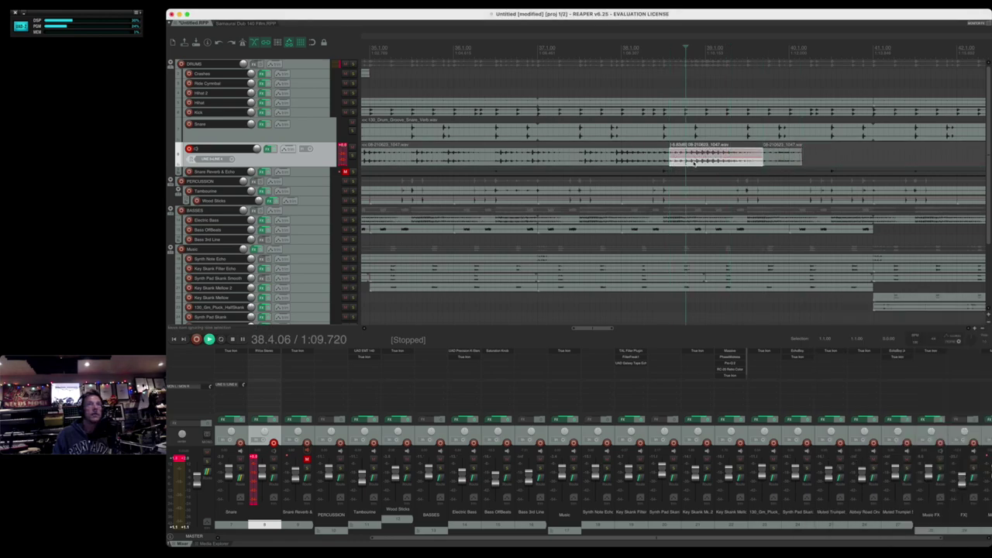
Play back the rearranged echo pieces, then stop.
{"action": "scroll", "coordinate": [667, 164], "scroll_direction": "down", "scroll_amount": 5}
{"action": "key", "text": "space"}
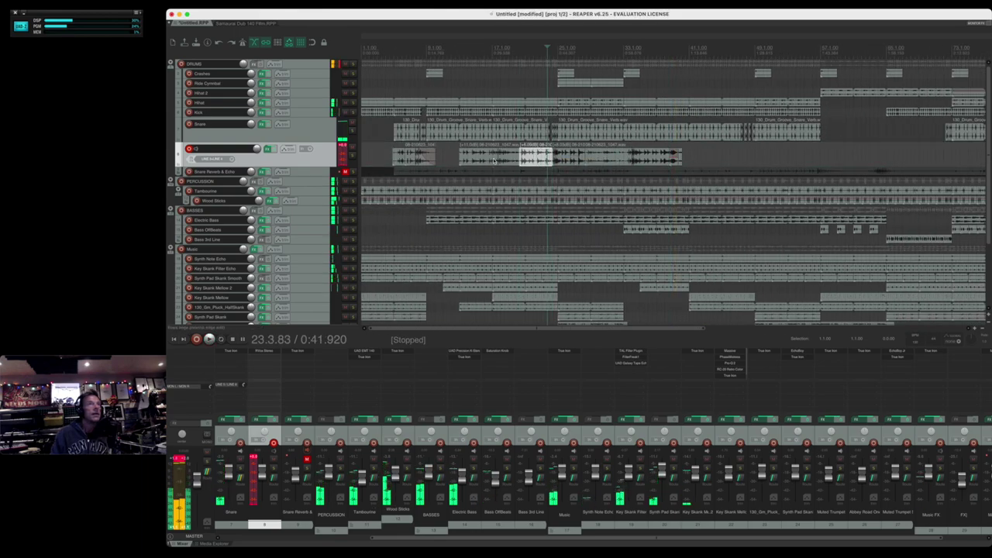
{"action": "key", "text": "space"}
{"action": "scroll", "coordinate": [461, 159], "scroll_direction": "down", "scroll_amount": 2}
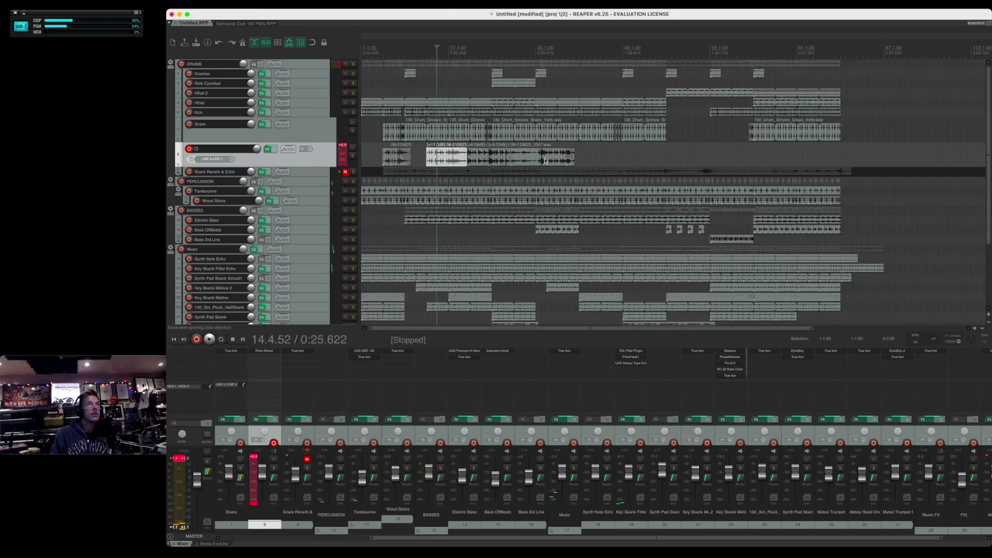
{"action": "right_click", "coordinate": [319, 163]}
Render the echo track to a stereo stem track, muting the original, and play the stem.
{"action": "mouse_move", "coordinate": [372, 240]}
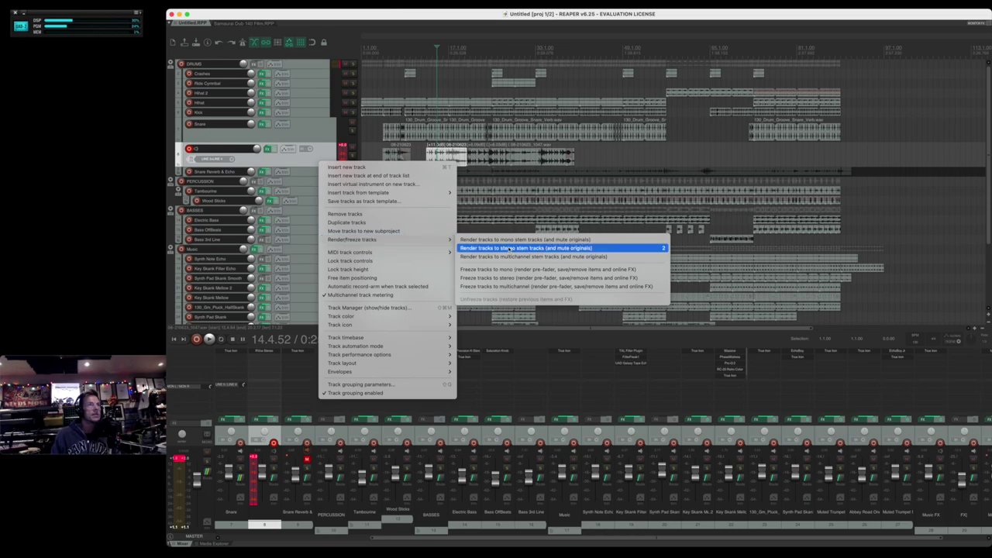
{"action": "key", "text": "Escape"}
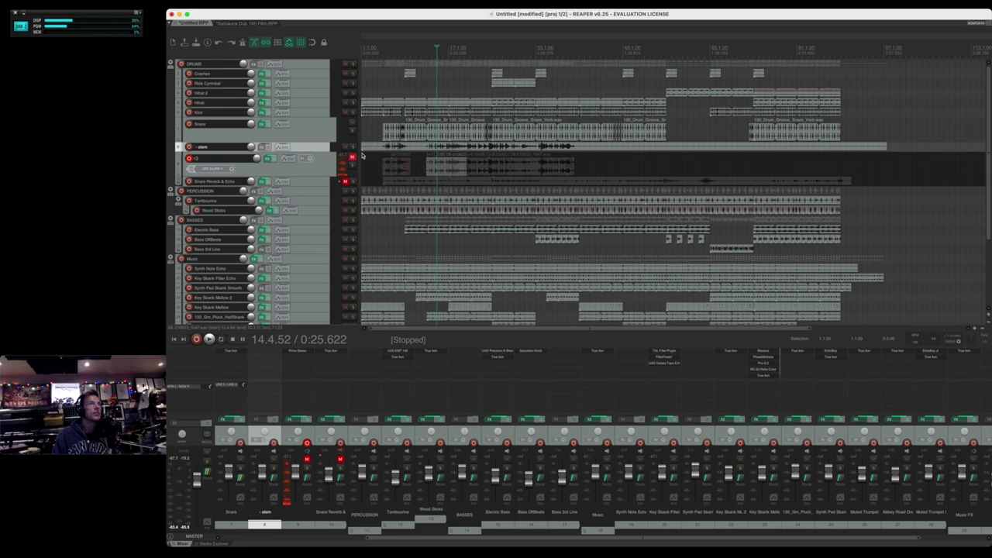
{"action": "left_click", "coordinate": [382, 147]}
{"action": "key", "text": "space"}
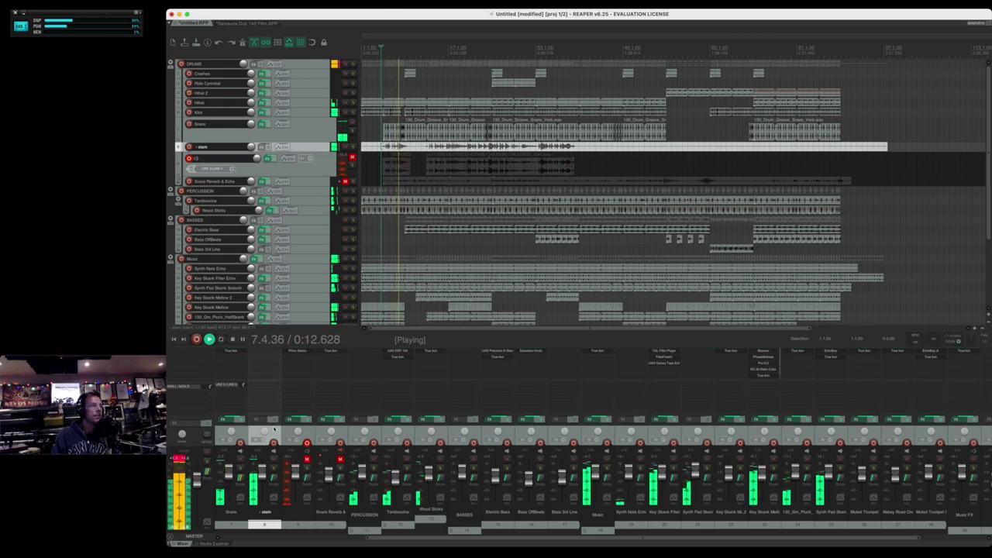
Rename the new stem track to 'Snare Echo'.
{"action": "mouse_move", "coordinate": [266, 435]}
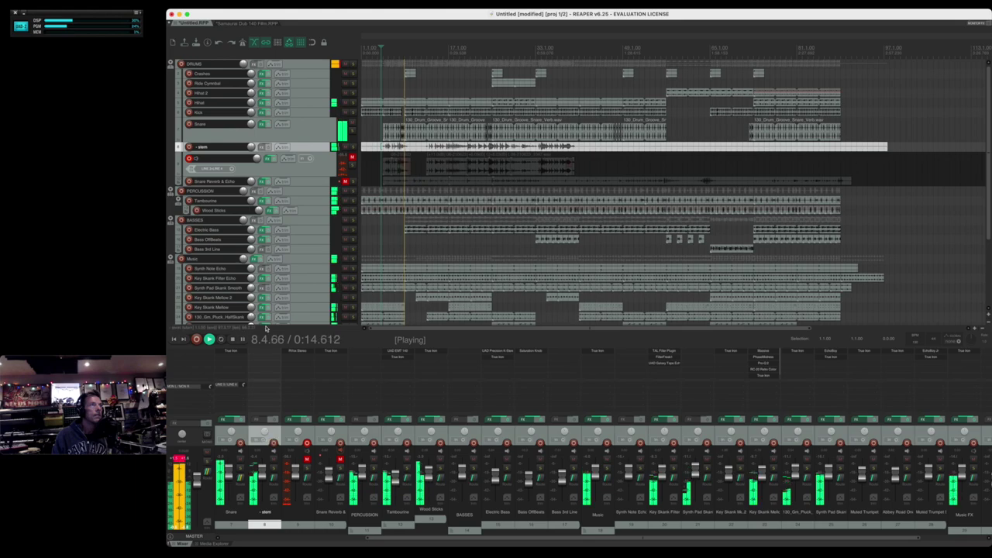
{"action": "double_click", "coordinate": [232, 147]}
{"action": "type", "text": "Snare Echo"}
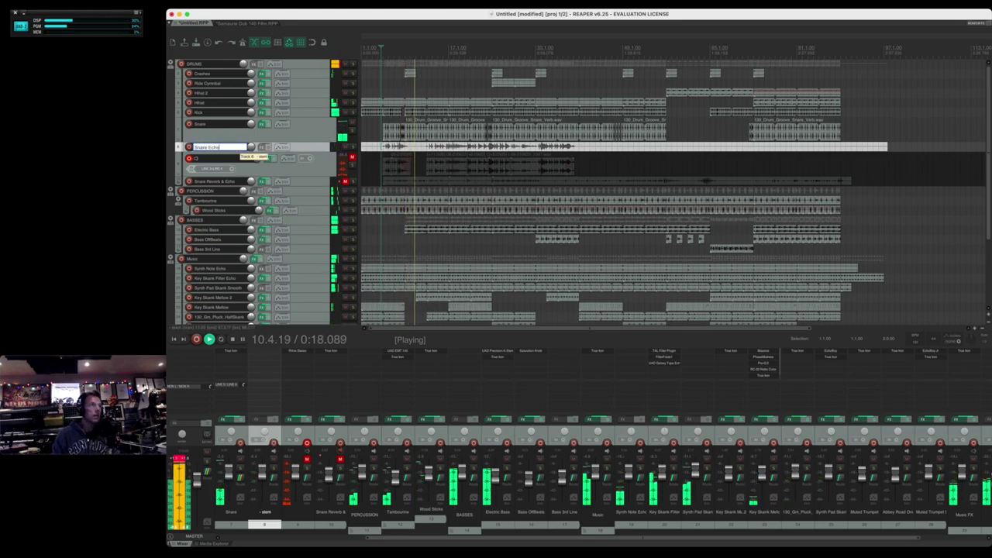
{"action": "key", "text": "Return"}
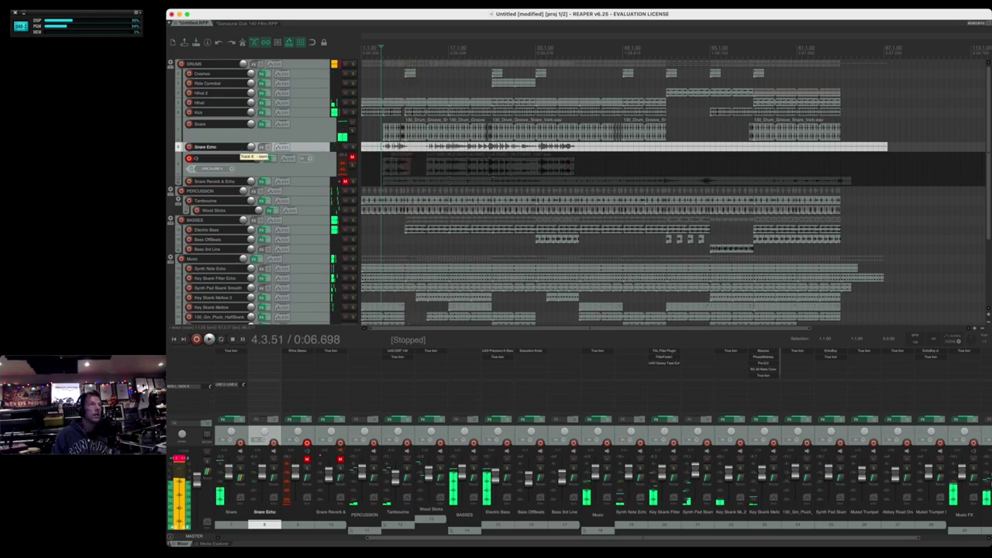
{"action": "key", "text": "space"}
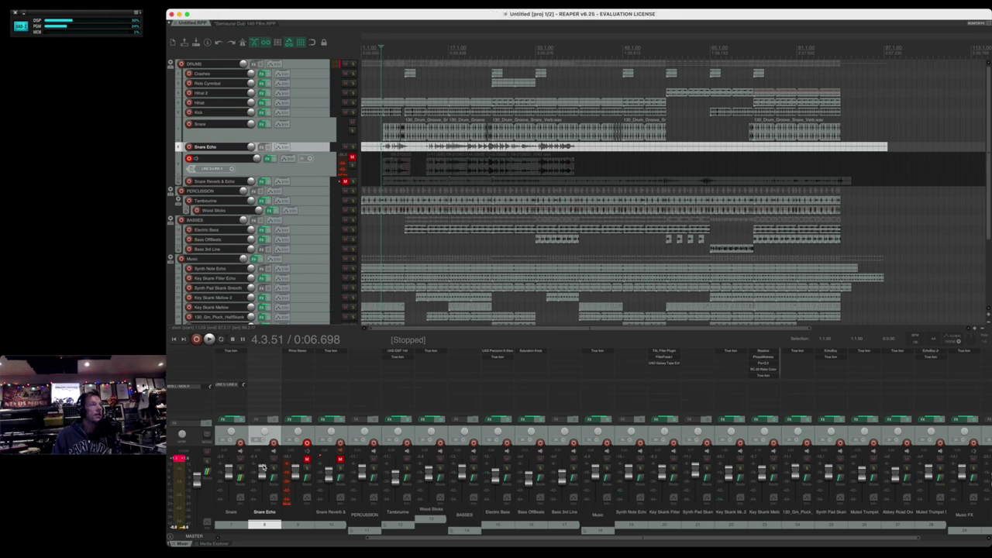
Save, then solo Snare Echo, listen to the echoes, and save again.
{"action": "left_click", "coordinate": [380, 151]}
{"action": "key", "text": "ctrl+s"}
{"action": "left_click", "coordinate": [353, 148]}
{"action": "key", "text": "space"}
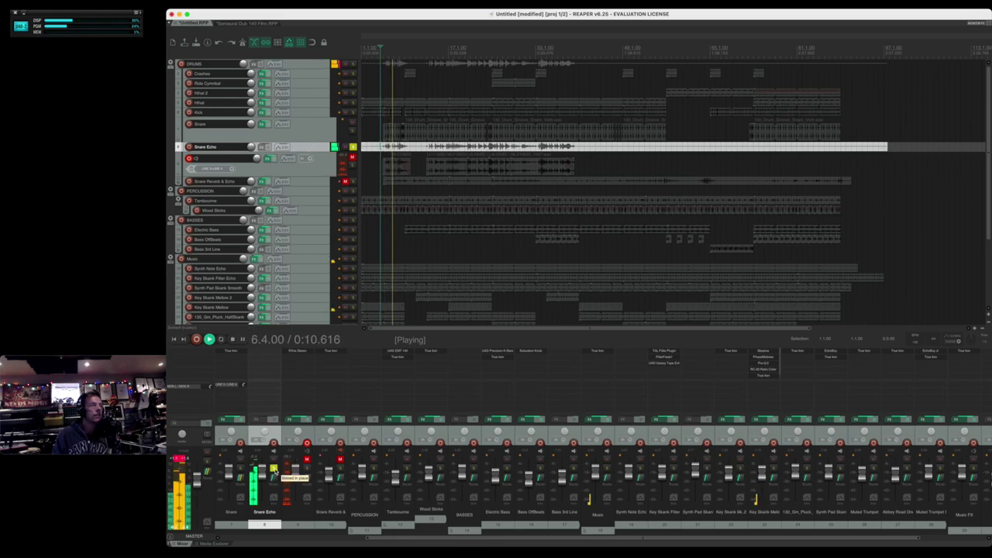
{"action": "key", "text": "space"}
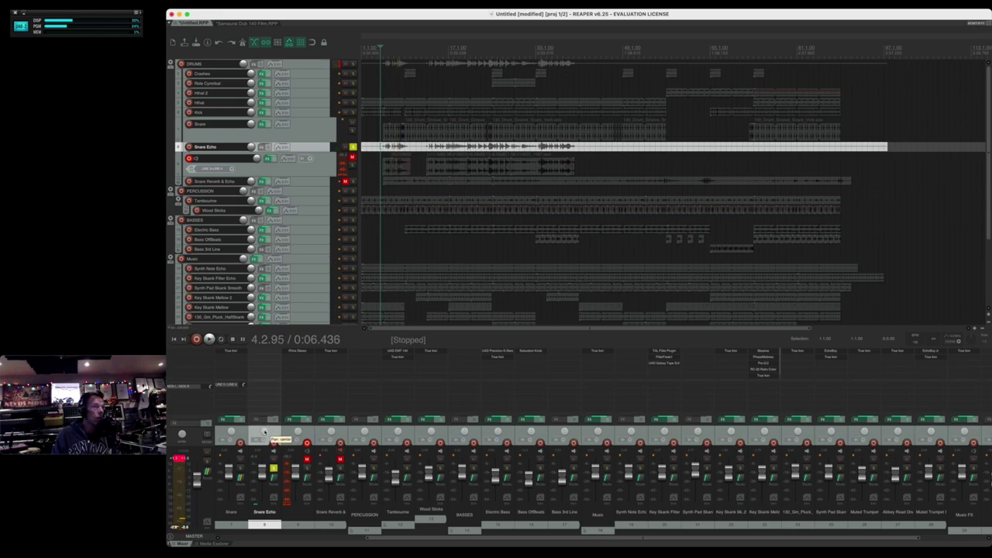
{"action": "key", "text": "super+s"}
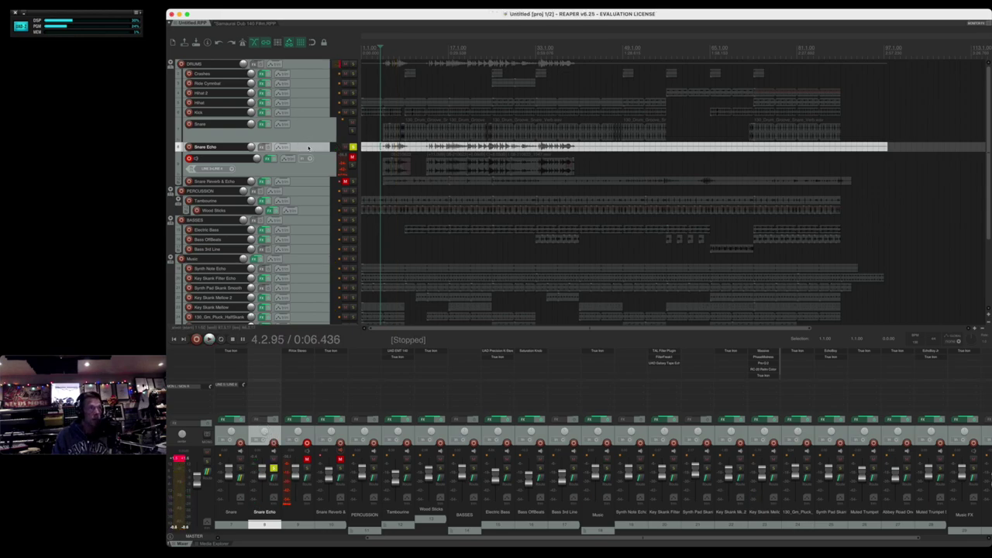
{"action": "left_click", "coordinate": [260, 148]}
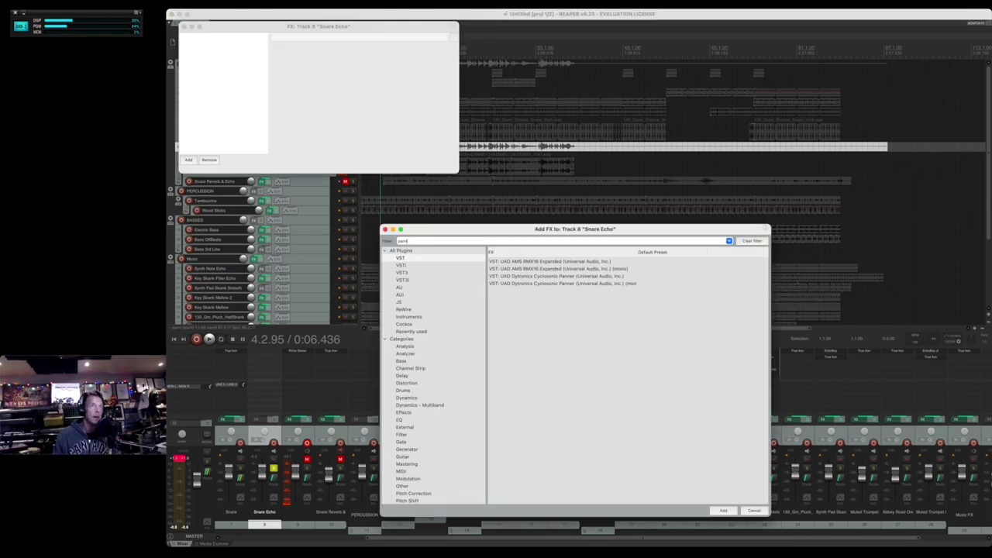
Add the Soundtoys PanMan Audio Unit to Snare Echo, filtering the plugin list by 'pan'.
{"action": "left_click", "coordinate": [410, 286]}
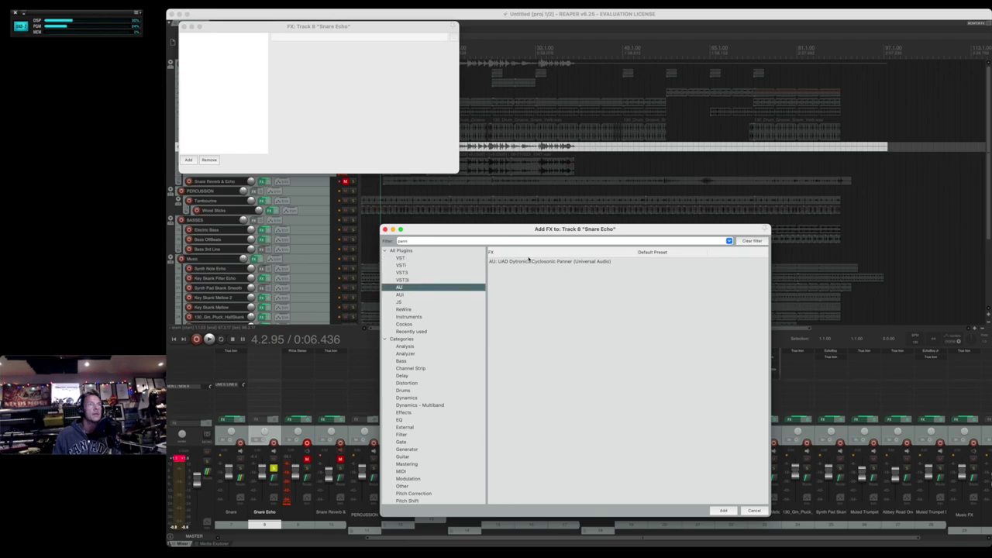
{"action": "left_click", "coordinate": [438, 241]}
{"action": "key", "text": "BackSpace"}
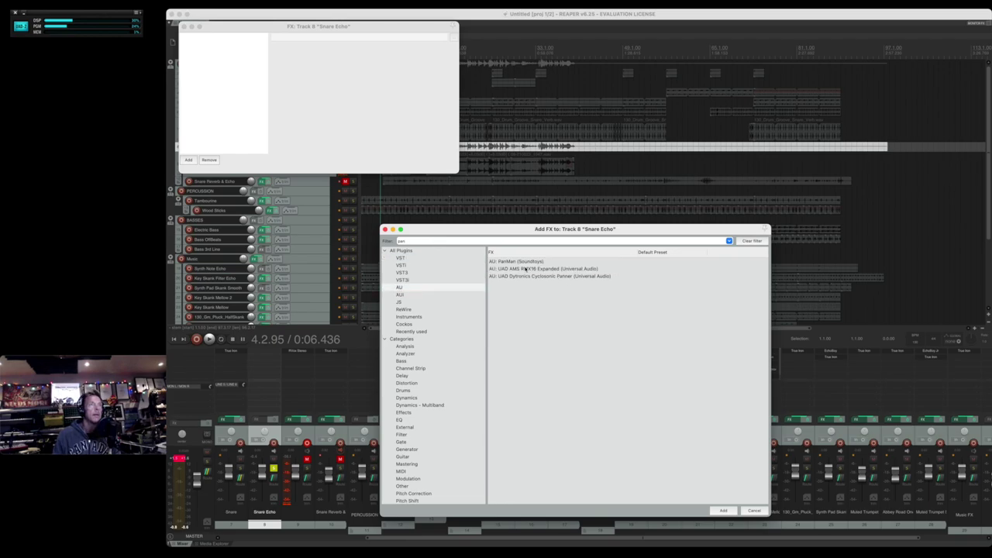
{"action": "left_click", "coordinate": [523, 262]}
{"action": "key", "text": "Return"}
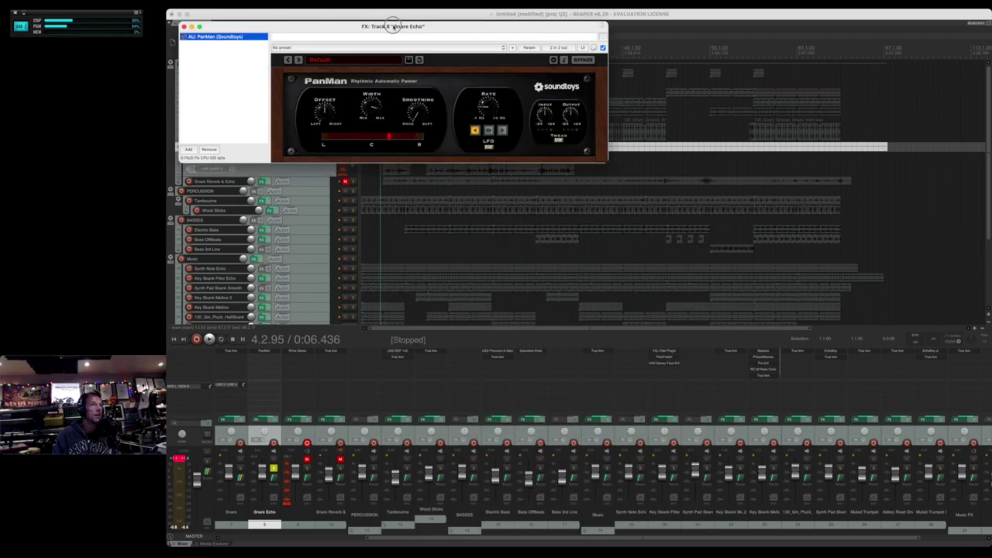
{"action": "left_click_drag", "start_coordinate": [393, 26], "coordinate": [498, 358]}
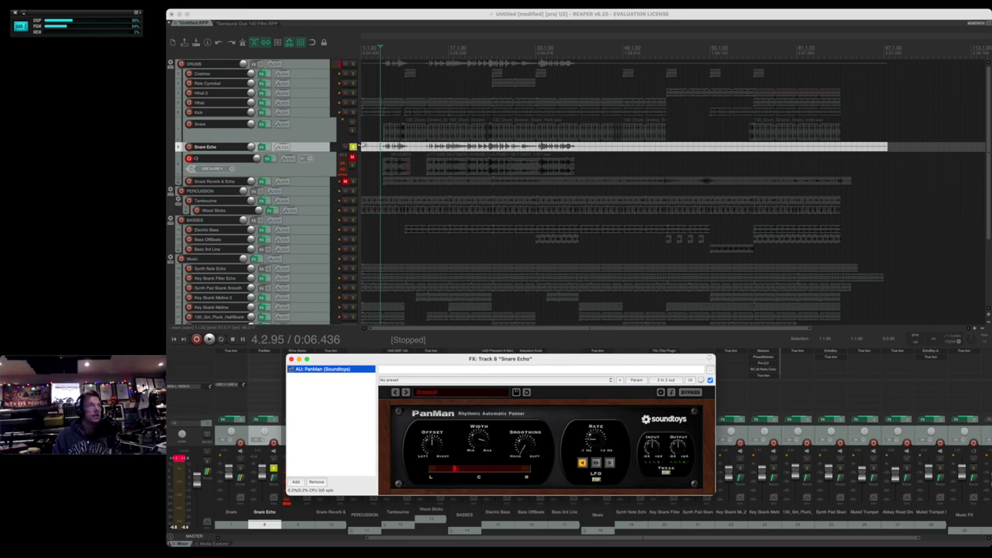
{"action": "left_click", "coordinate": [447, 152]}
{"action": "key", "text": "space"}
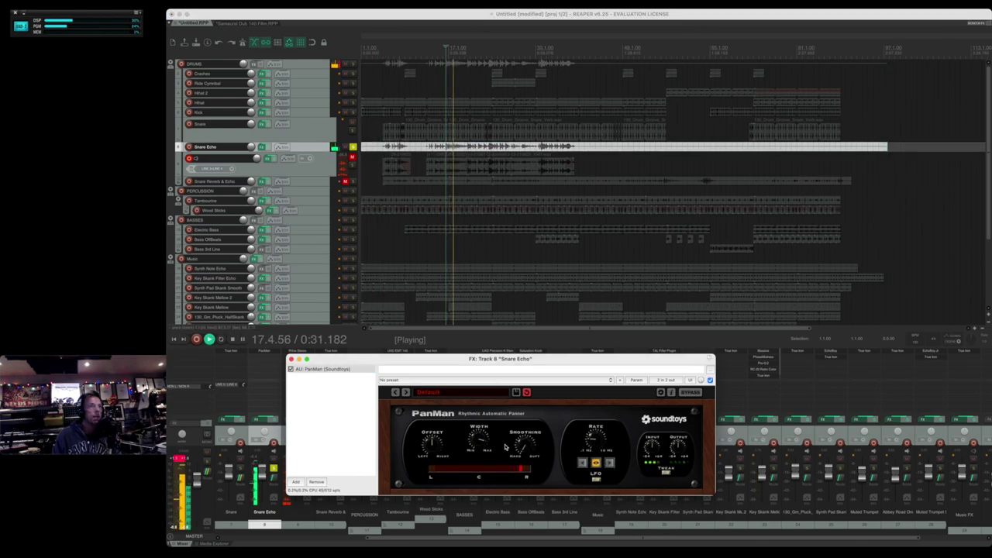
{"action": "left_click", "coordinate": [439, 239]}
{"action": "key", "text": "space"}
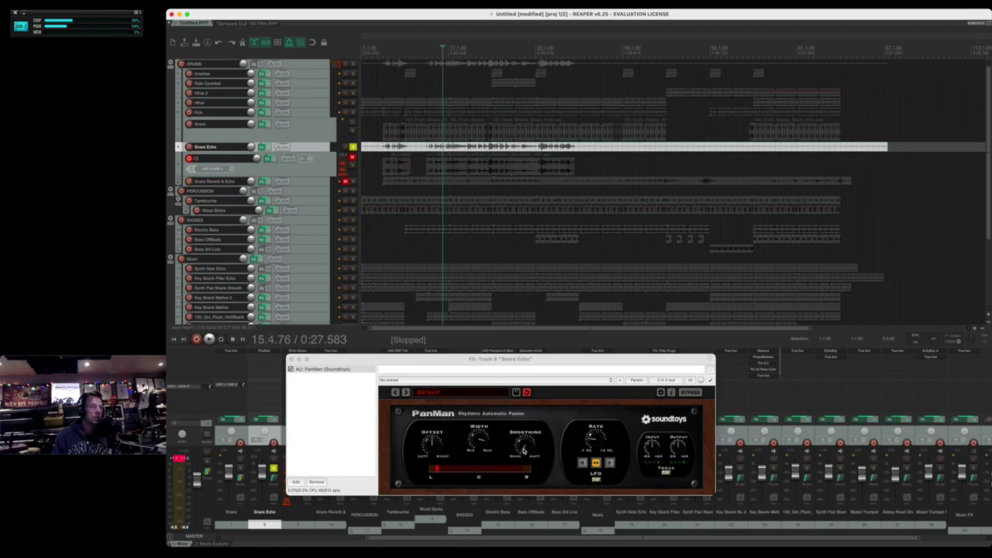
{"action": "left_click", "coordinate": [523, 449]}
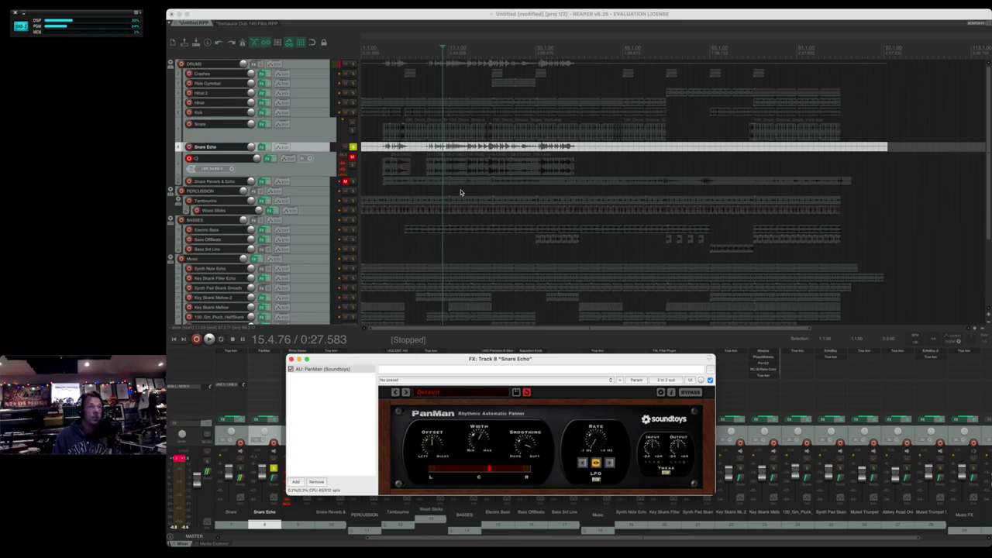
{"action": "key", "text": "space"}
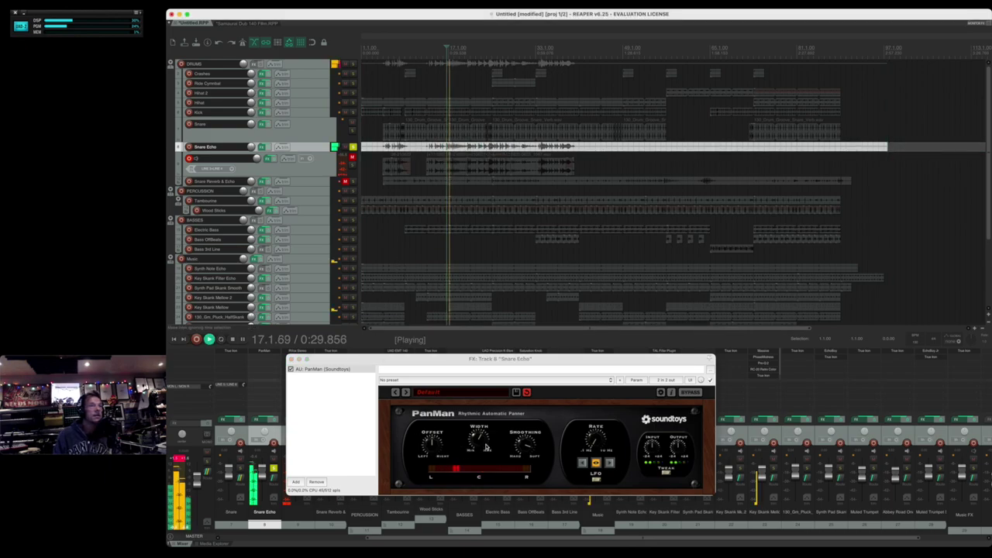
{"action": "left_click", "coordinate": [481, 439]}
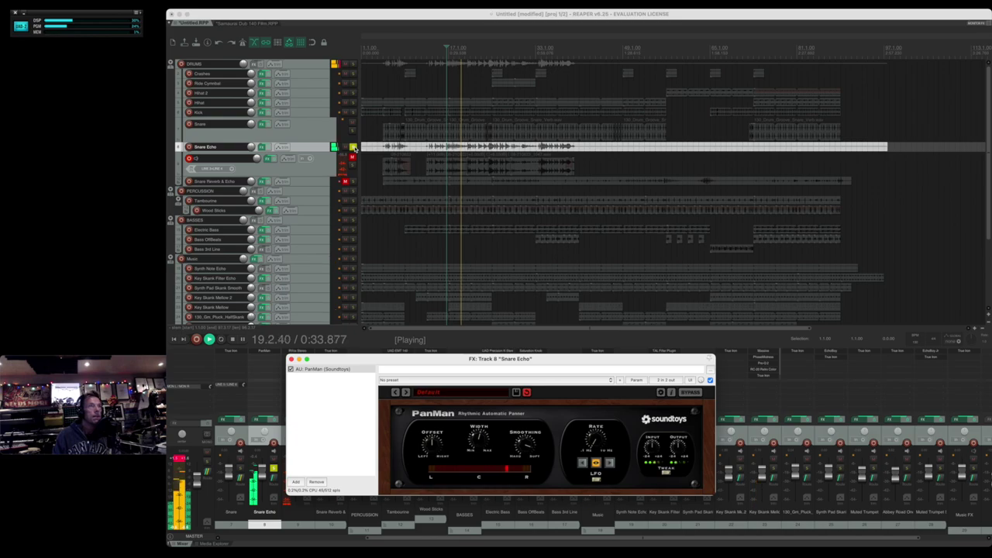
{"action": "key", "text": "space"}
{"action": "left_click", "coordinate": [353, 147]}
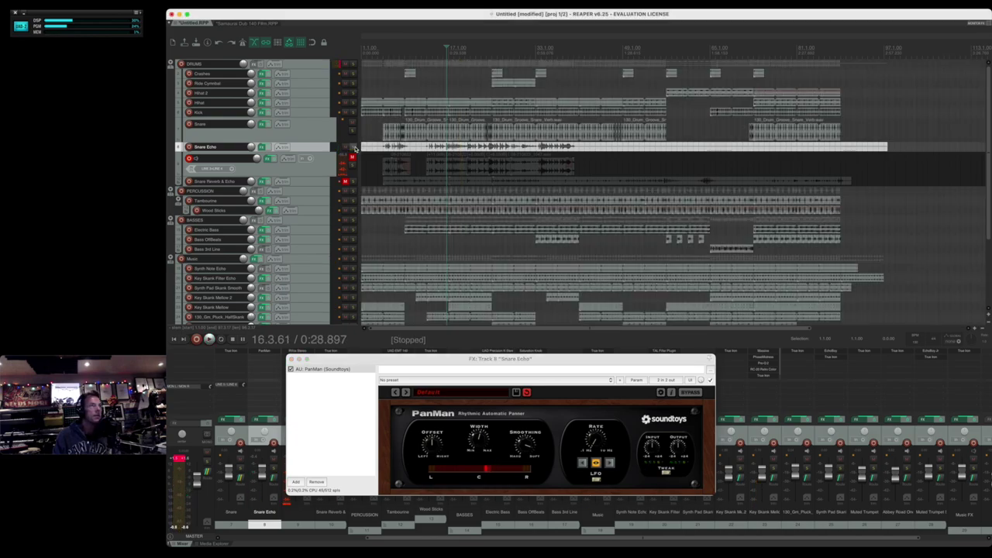
{"action": "key", "text": "space"}
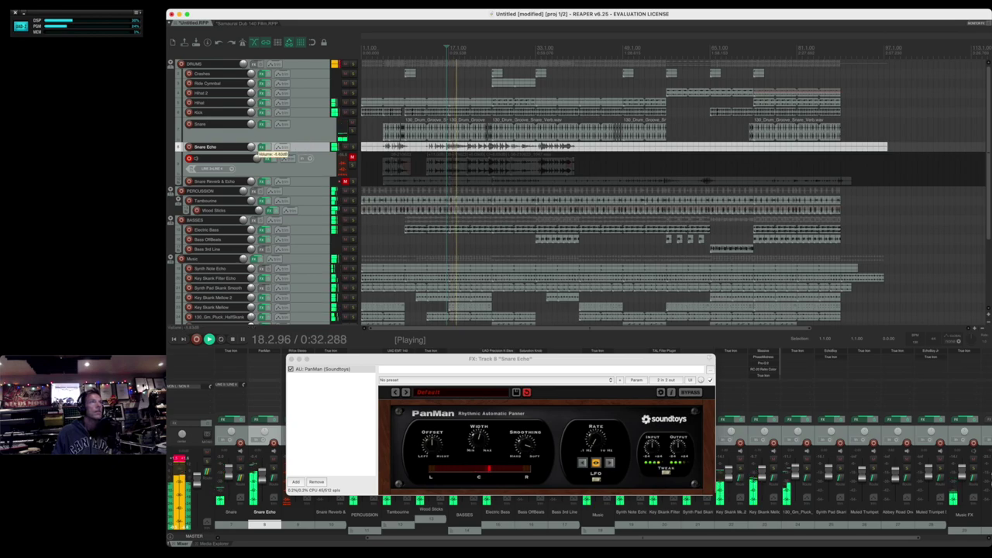
{"action": "left_click", "coordinate": [291, 359]}
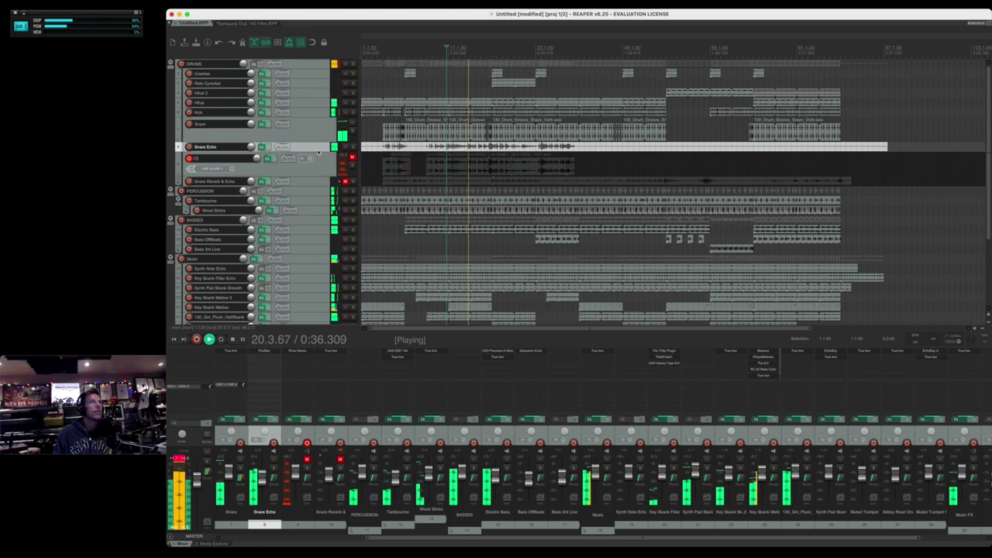
{"action": "key", "text": "ctrl+s"}
{"action": "left_click", "coordinate": [352, 150]}
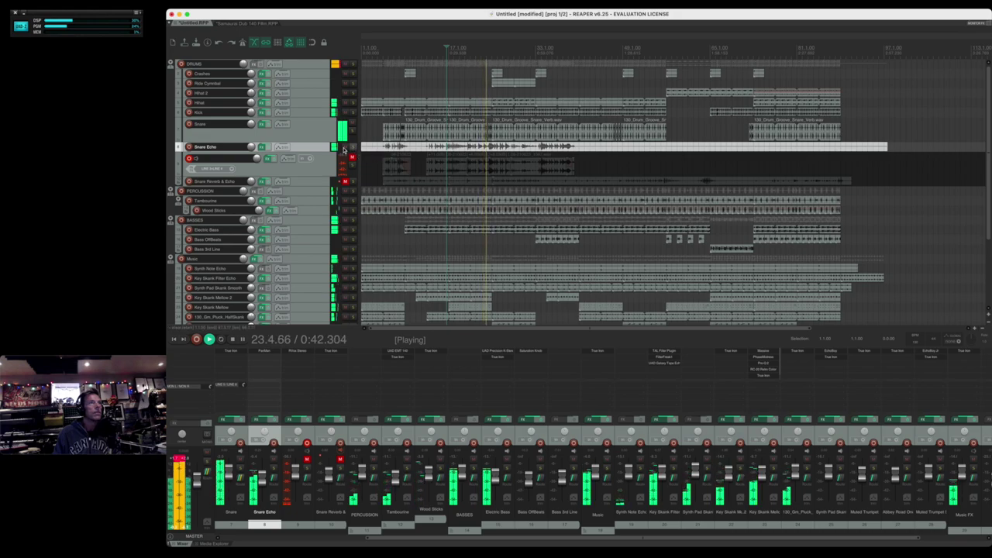
{"action": "left_click", "coordinate": [262, 146]}
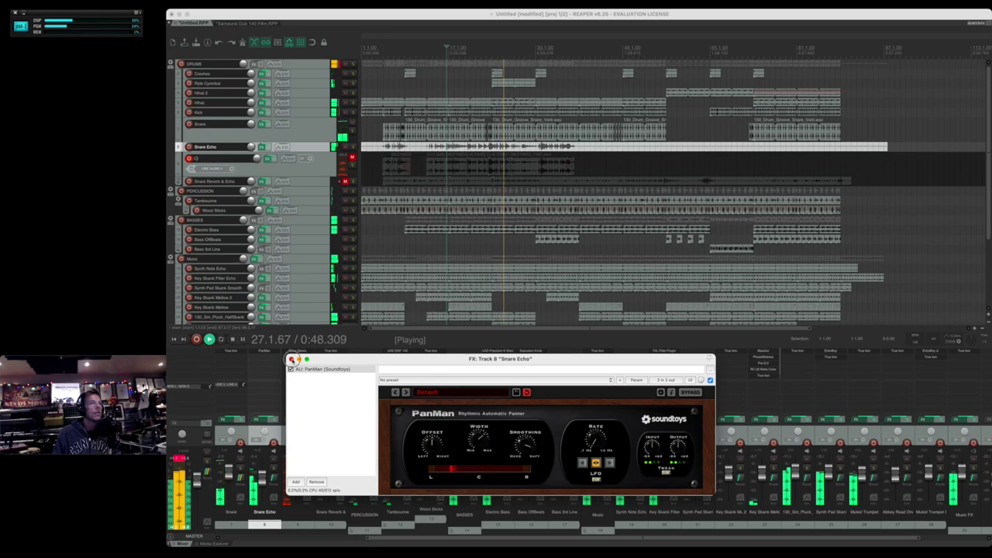
{"action": "left_click", "coordinate": [291, 359]}
{"action": "key", "text": "space"}
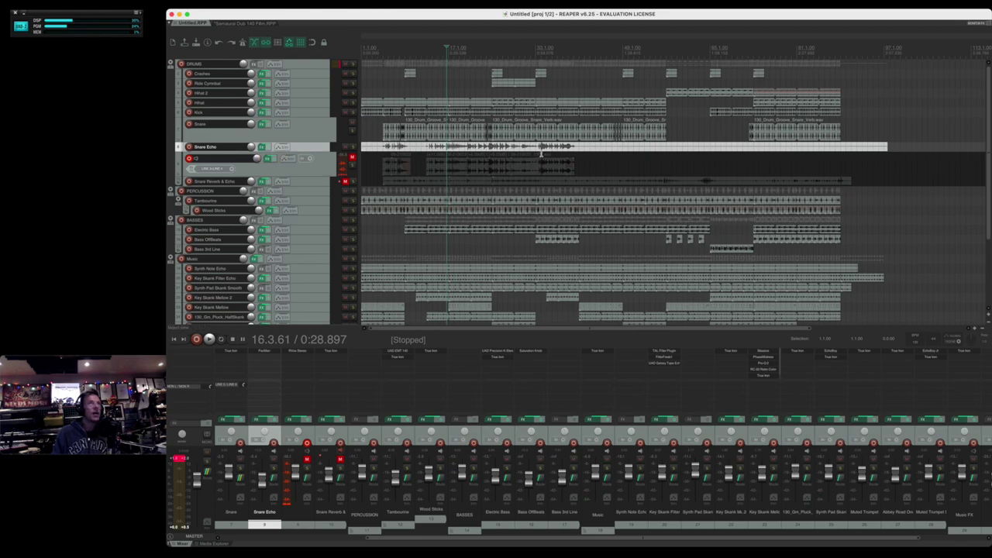
Place the edit cursor at bar 33.
{"action": "left_click", "coordinate": [540, 151]}
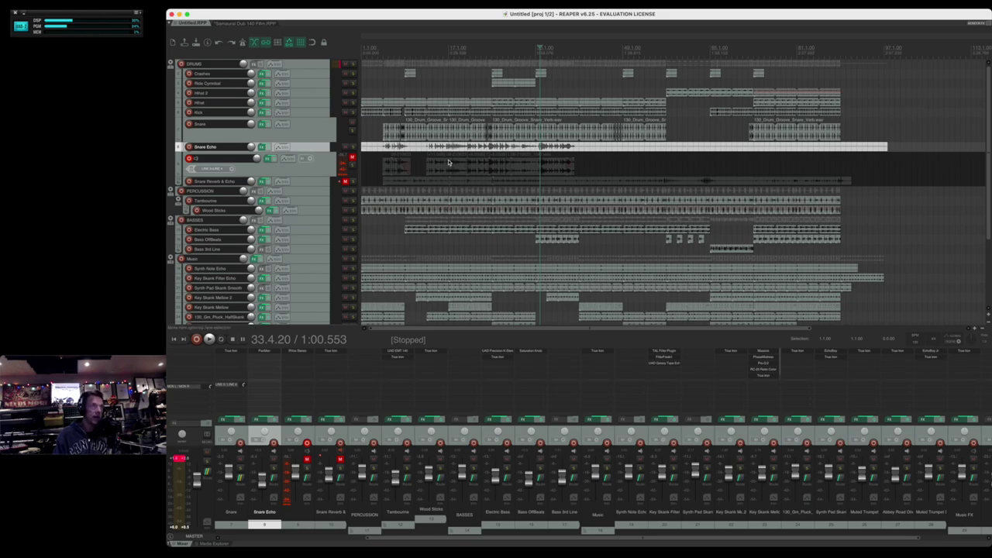
{"action": "left_click", "coordinate": [542, 151]}
{"action": "scroll", "coordinate": [556, 151], "scroll_direction": "up", "scroll_amount": 2}
Audition Snare Echo from bars 12 and 17, splitting the item around bar 18 during playback.
{"action": "scroll", "coordinate": [497, 152], "scroll_direction": "up", "scroll_amount": 1}
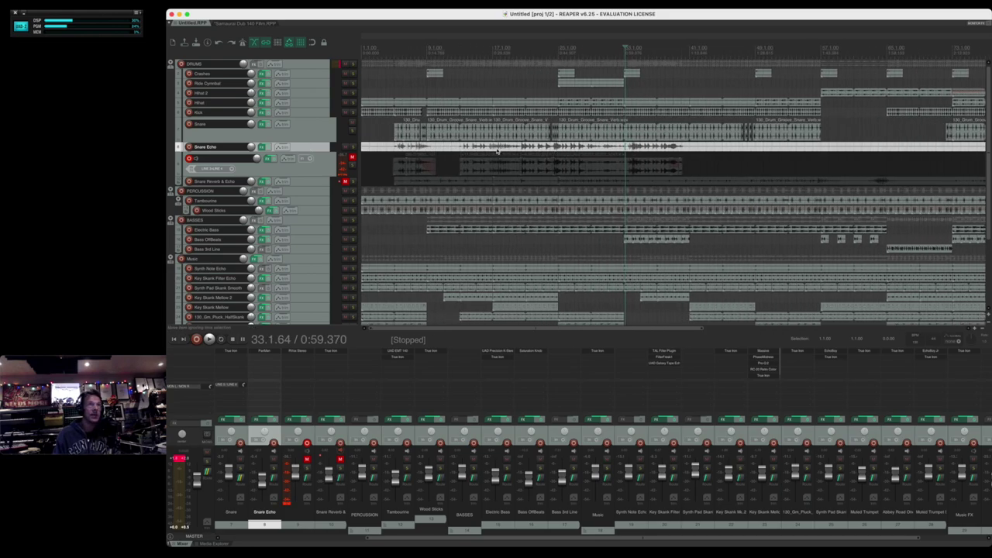
{"action": "left_click", "coordinate": [460, 147]}
{"action": "key", "text": "space"}
{"action": "key", "text": "space"}
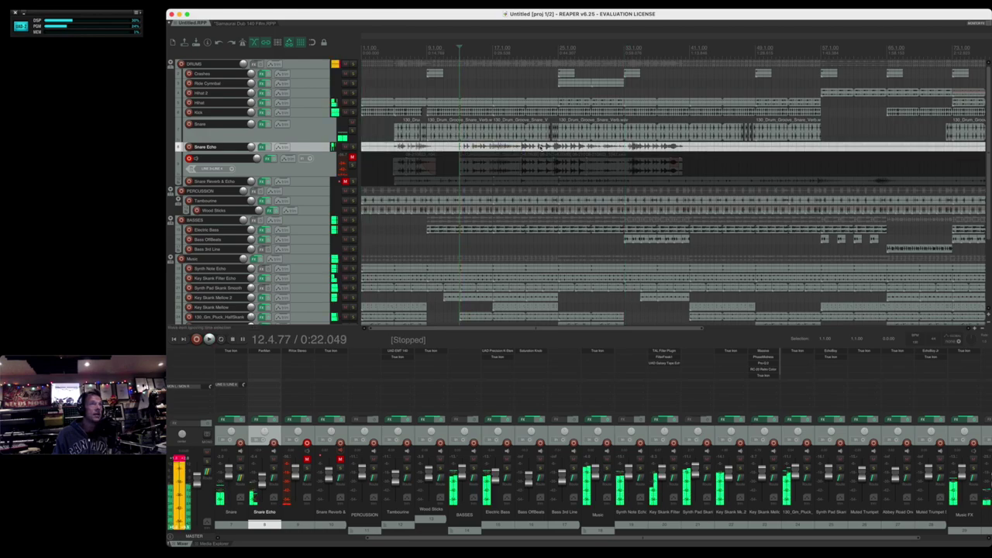
{"action": "left_click", "coordinate": [490, 147]}
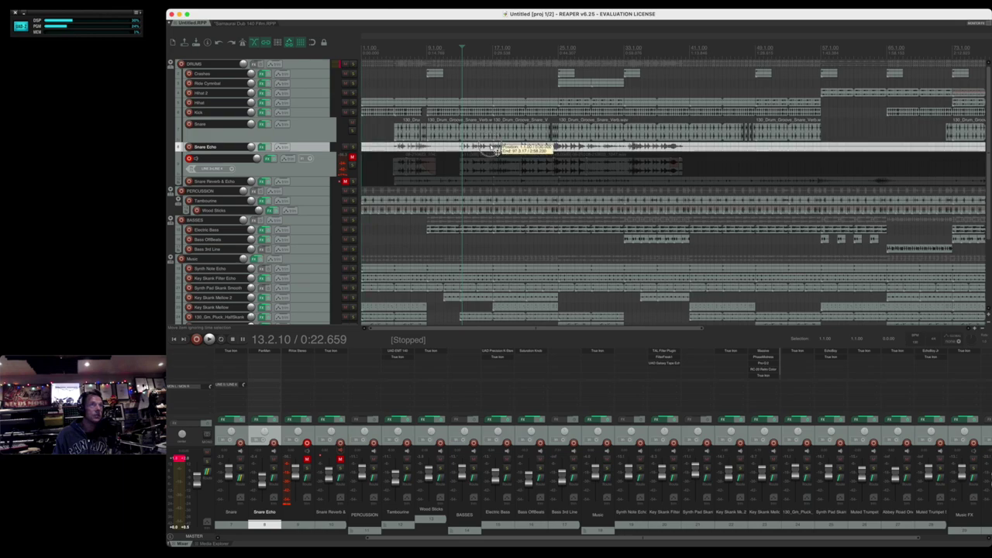
{"action": "scroll", "coordinate": [496, 147], "scroll_direction": "up", "scroll_amount": 1}
{"action": "key", "text": "space"}
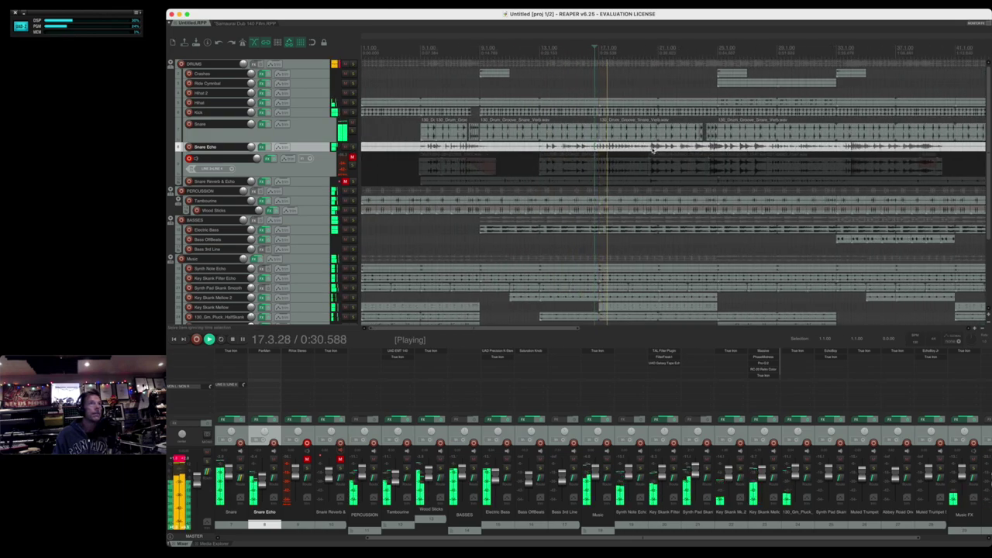
{"action": "left_click", "coordinate": [651, 147]}
{"action": "key", "text": "s"}
{"action": "scroll", "coordinate": [651, 147], "scroll_direction": "down", "scroll_amount": 2}
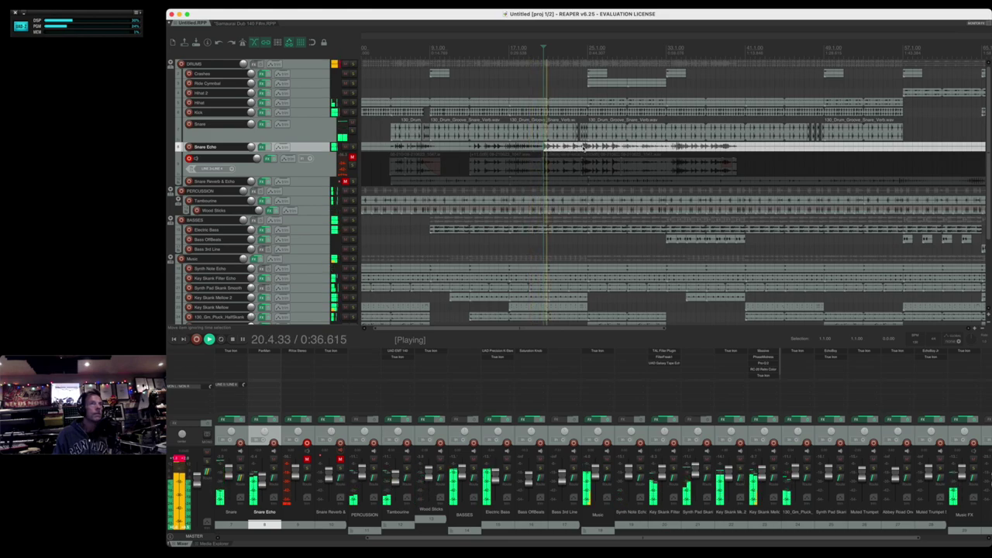
{"action": "scroll", "coordinate": [569, 147], "scroll_direction": "down", "scroll_amount": 1}
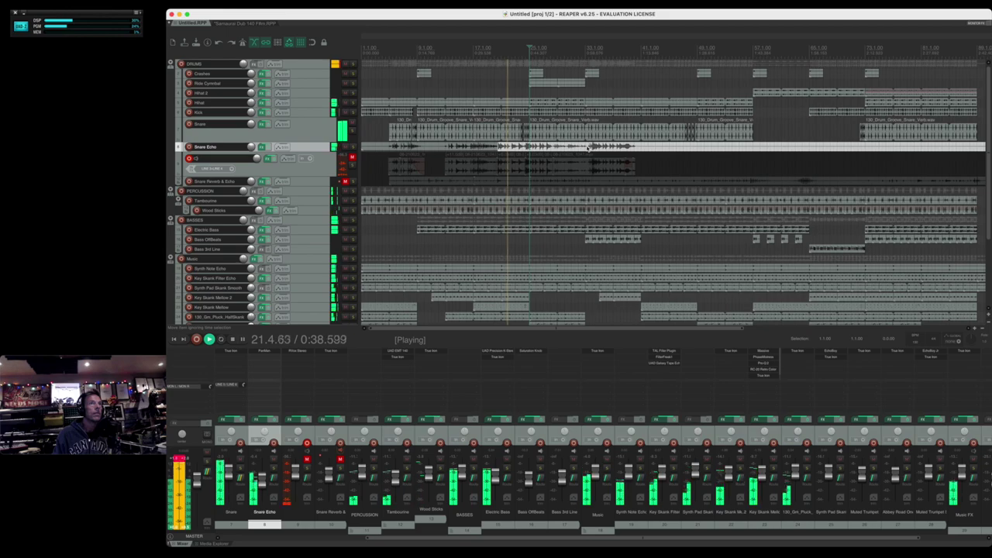
{"action": "left_click", "coordinate": [569, 148]}
Stop playback and trim the end of the Snare Echo item.
{"action": "scroll", "coordinate": [569, 147], "scroll_direction": "down", "scroll_amount": 1}
{"action": "key", "text": "space"}
{"action": "left_click", "coordinate": [576, 148]}
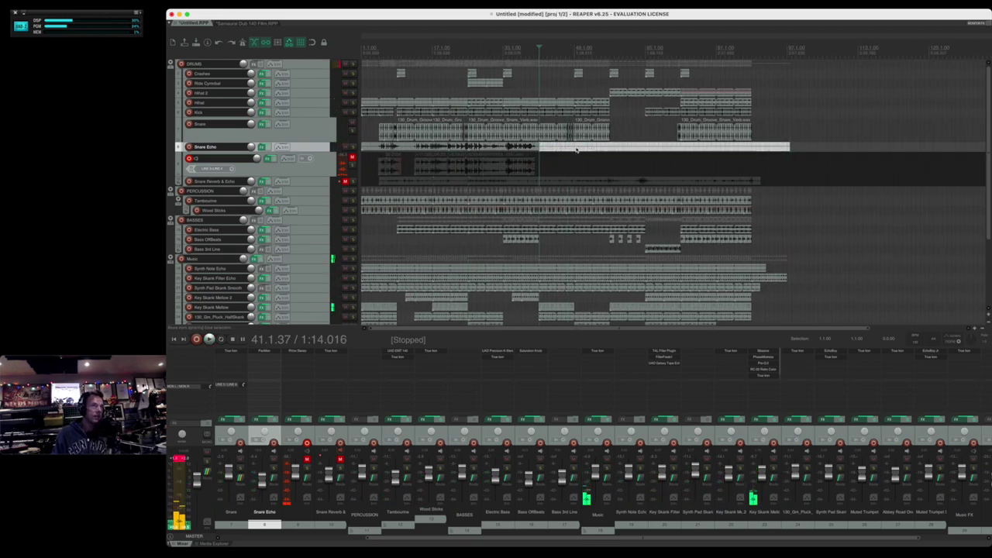
{"action": "left_click_drag", "start_coordinate": [789, 148], "coordinate": [537, 147]}
Move a short echo piece later to around bar 57, audition it, and save the project.
{"action": "left_click", "coordinate": [464, 148]}
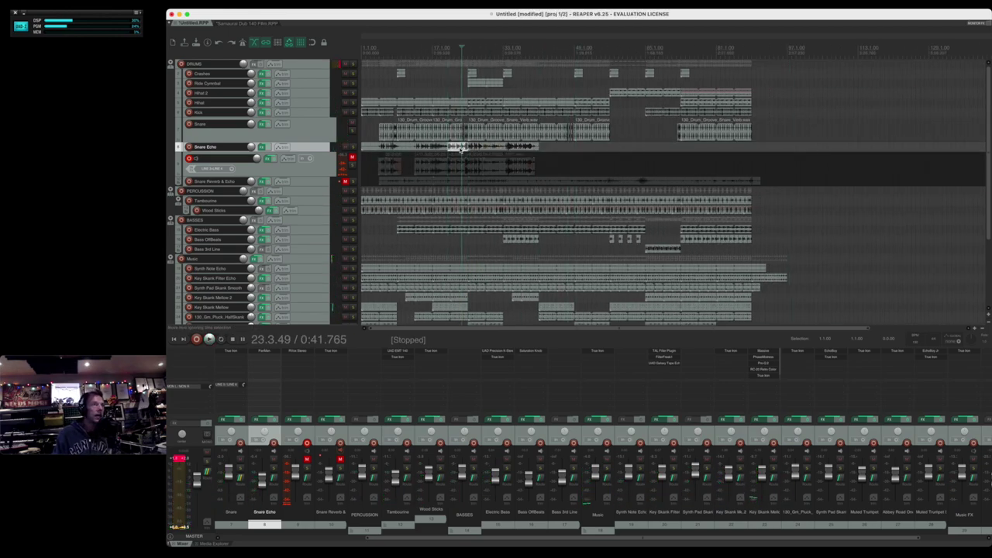
{"action": "left_click_drag", "start_coordinate": [461, 149], "coordinate": [612, 150]}
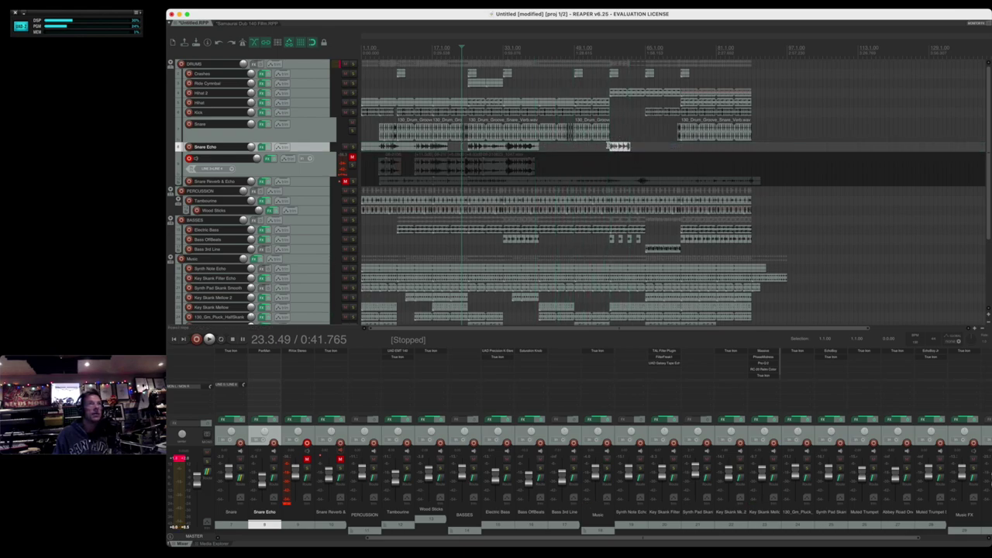
{"action": "left_click", "coordinate": [611, 150]}
{"action": "key", "text": "space"}
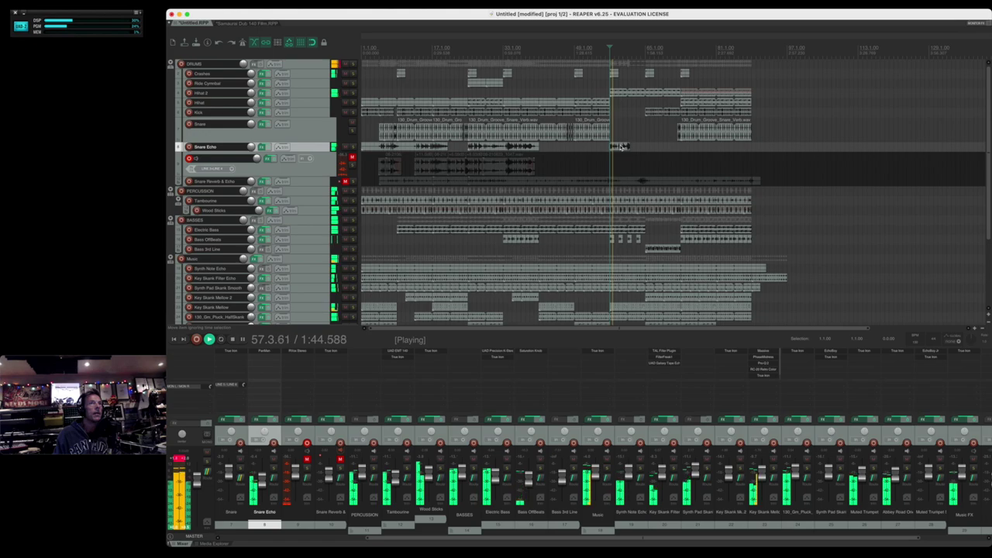
{"action": "left_click", "coordinate": [506, 147]}
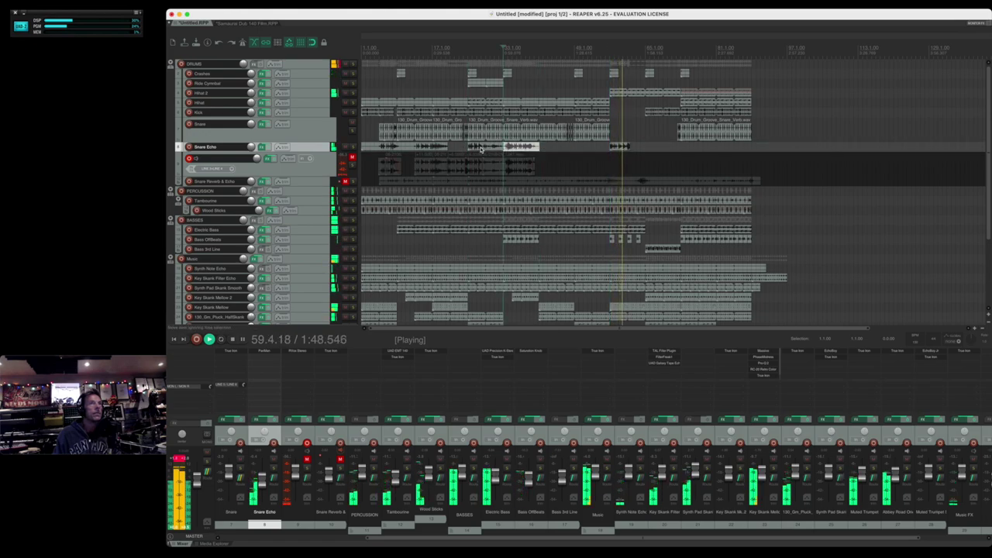
{"action": "left_click_drag", "start_coordinate": [534, 147], "coordinate": [651, 149]}
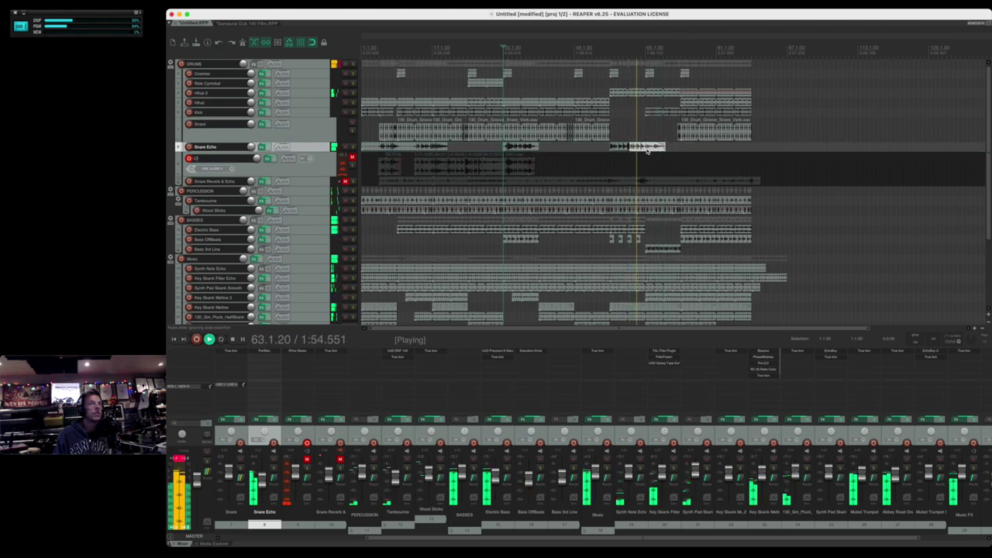
{"action": "key", "text": "space"}
{"action": "key", "text": "super+s"}
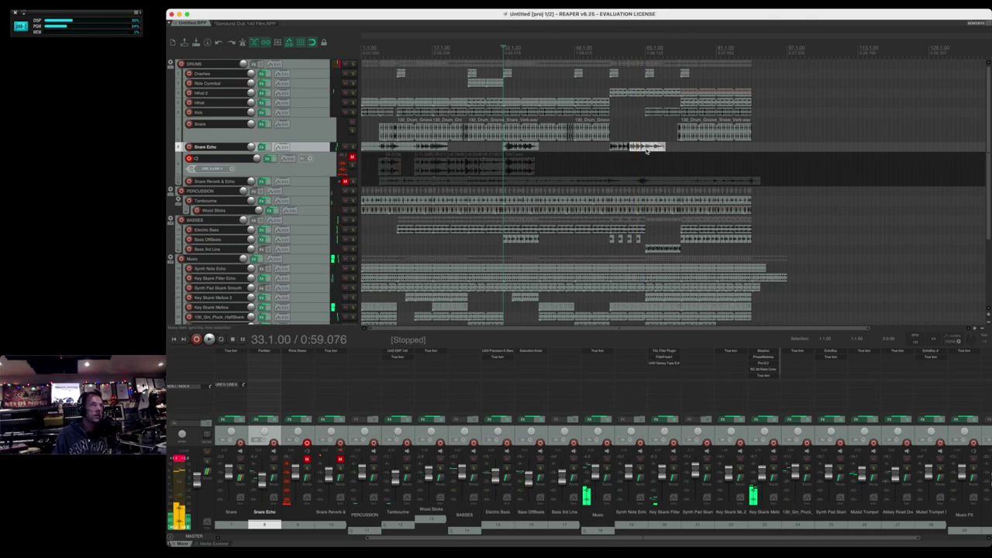
{"action": "left_click", "coordinate": [517, 147]}
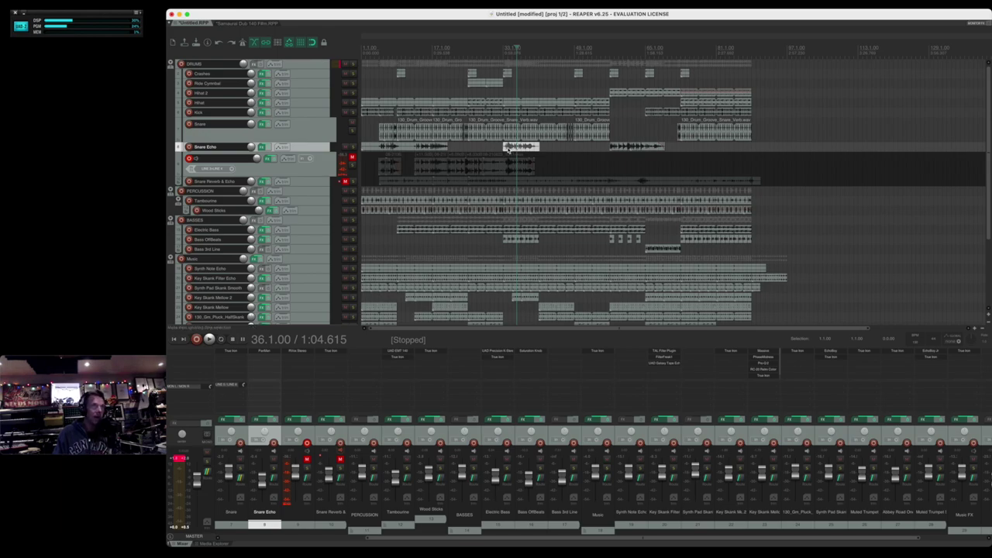
{"action": "left_click", "coordinate": [468, 148]}
Audition the arrangement from bars 25 and 33, selecting the echo piece at bar 36.
{"action": "key", "text": "space"}
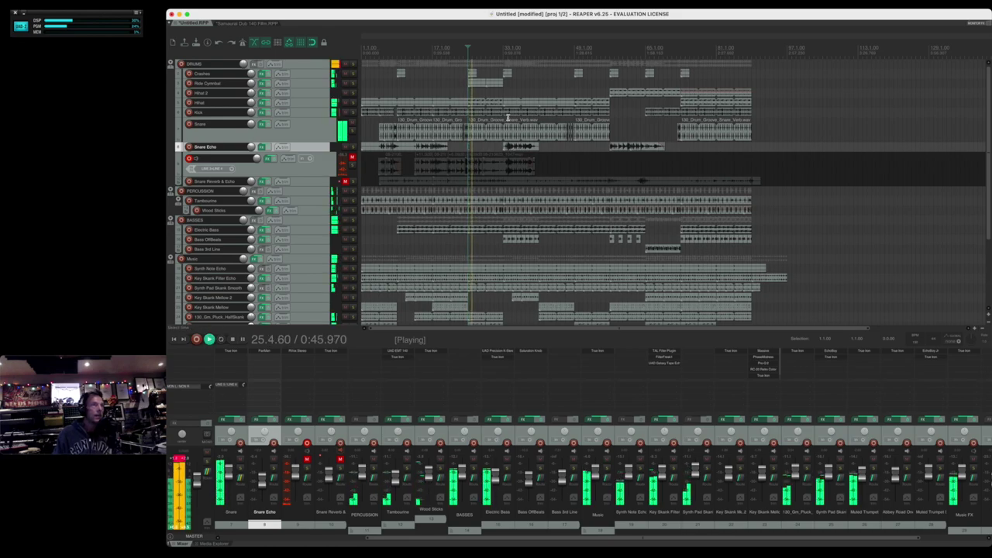
{"action": "key", "text": "space"}
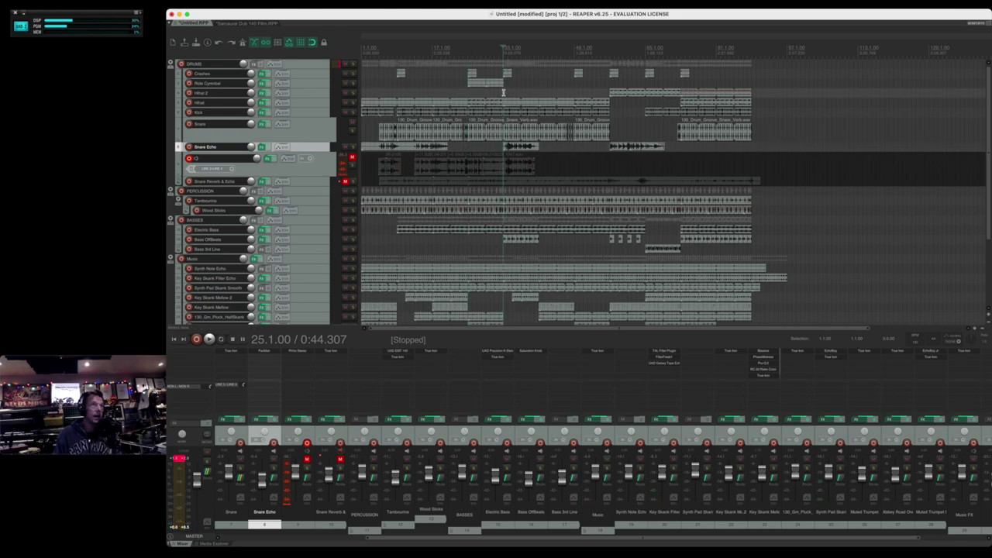
{"action": "left_click", "coordinate": [502, 95]}
{"action": "key", "text": "space"}
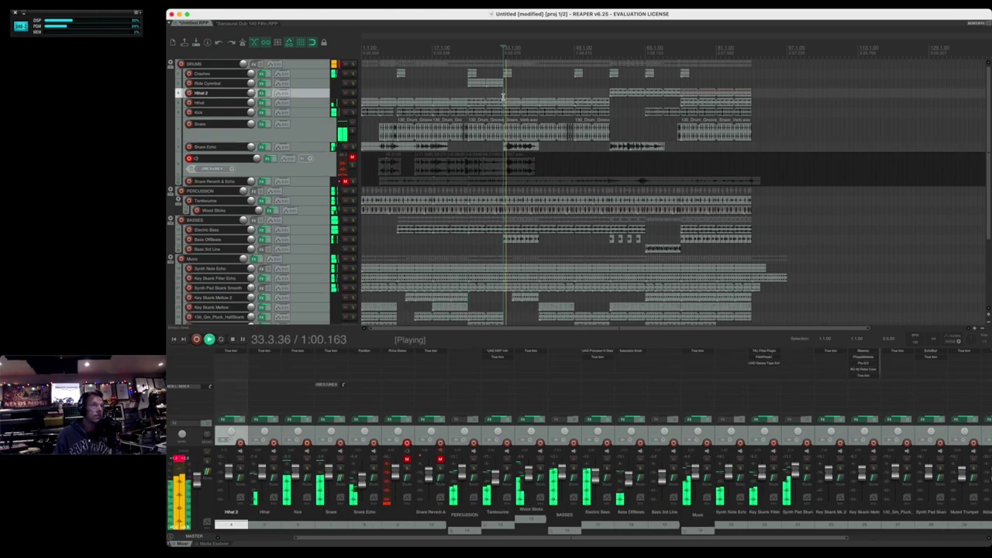
{"action": "key", "text": "space"}
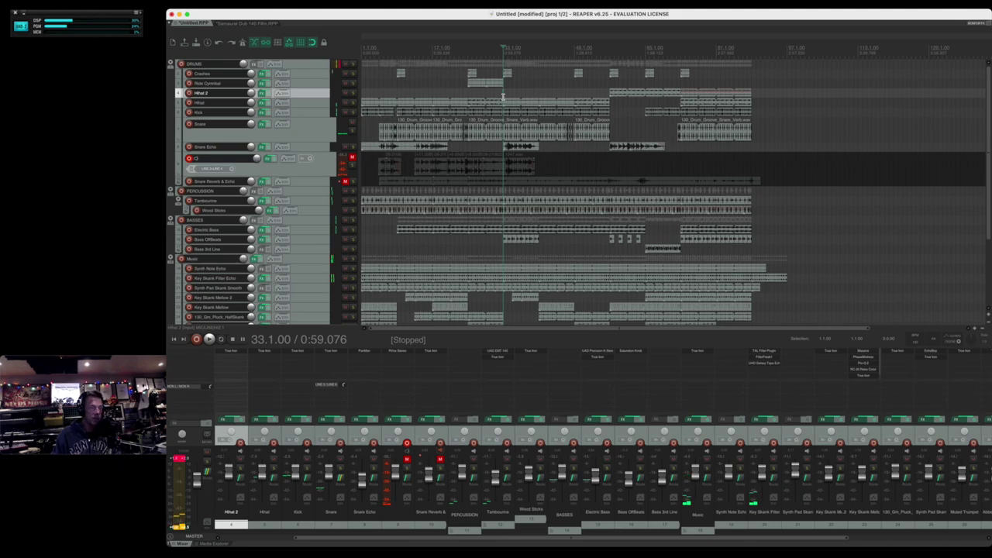
{"action": "left_click", "coordinate": [516, 148]}
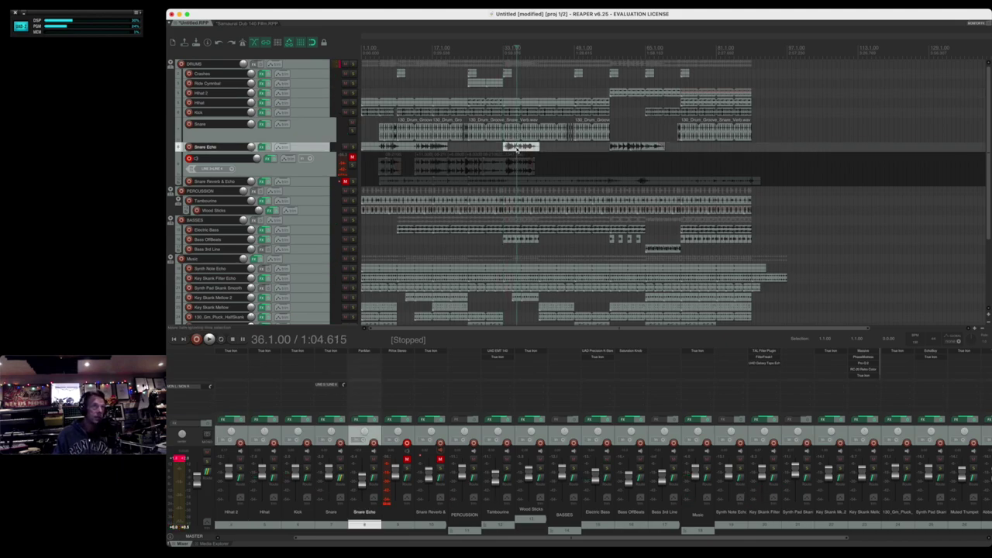
{"action": "left_click", "coordinate": [504, 94]}
{"action": "key", "text": "space"}
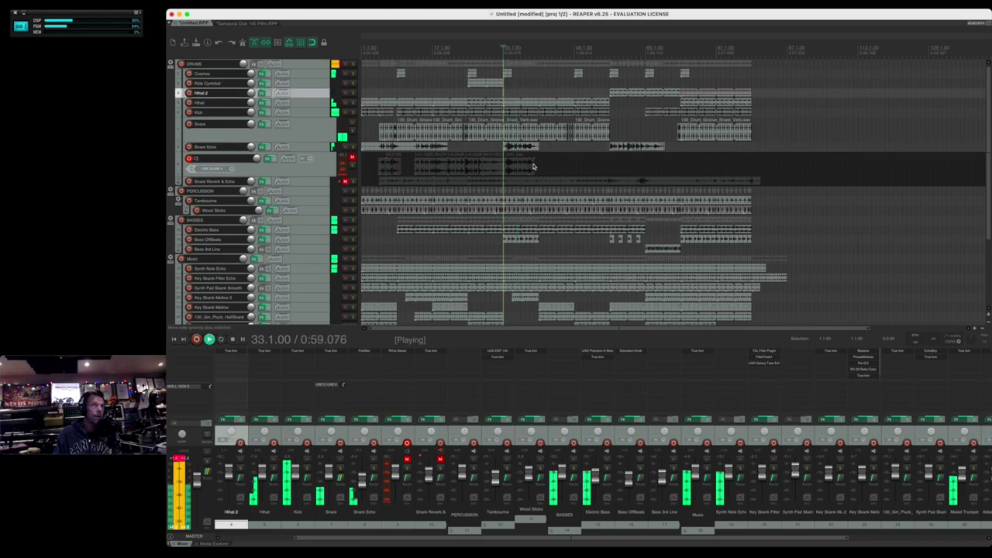
Move the bar-36 echo piece to start at bar 41 and play it back to check.
{"action": "left_click", "coordinate": [539, 92]}
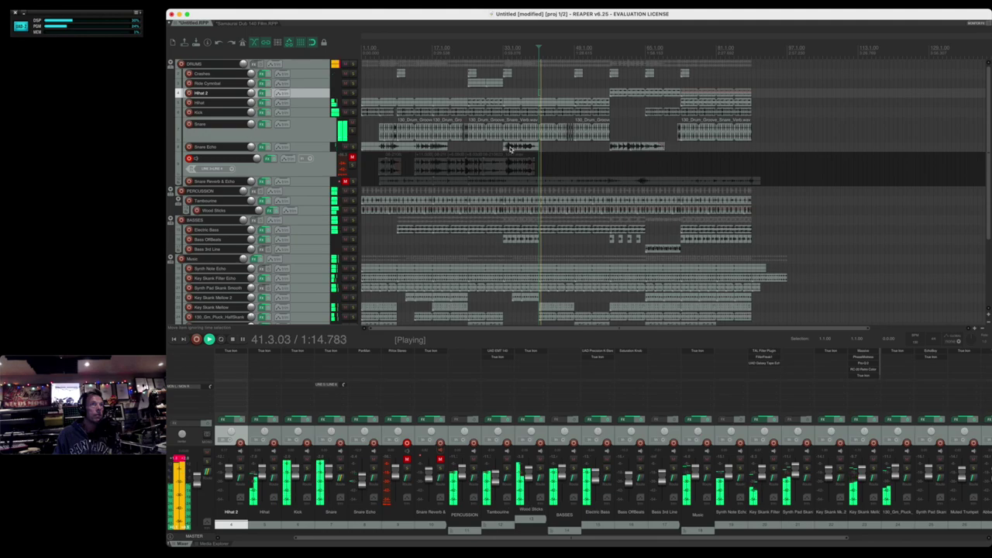
{"action": "key", "text": "space"}
{"action": "left_click_drag", "start_coordinate": [509, 150], "coordinate": [543, 148]}
{"action": "left_click", "coordinate": [540, 91]}
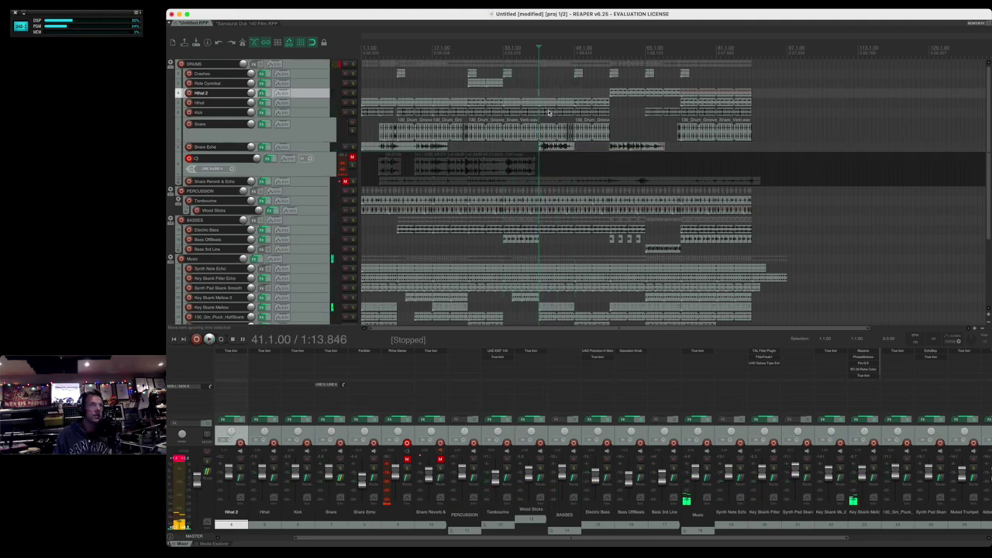
{"action": "key", "text": "space"}
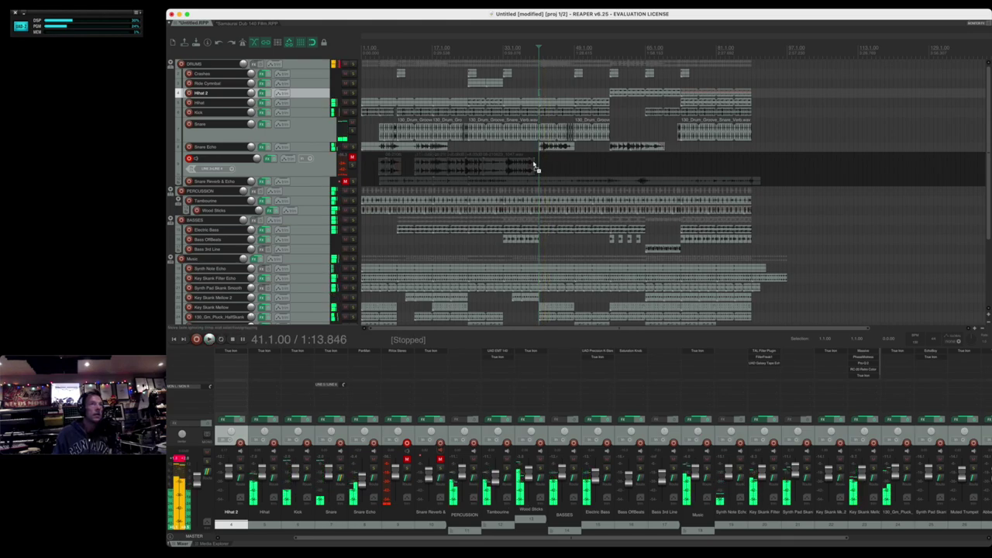
{"action": "key", "text": "space"}
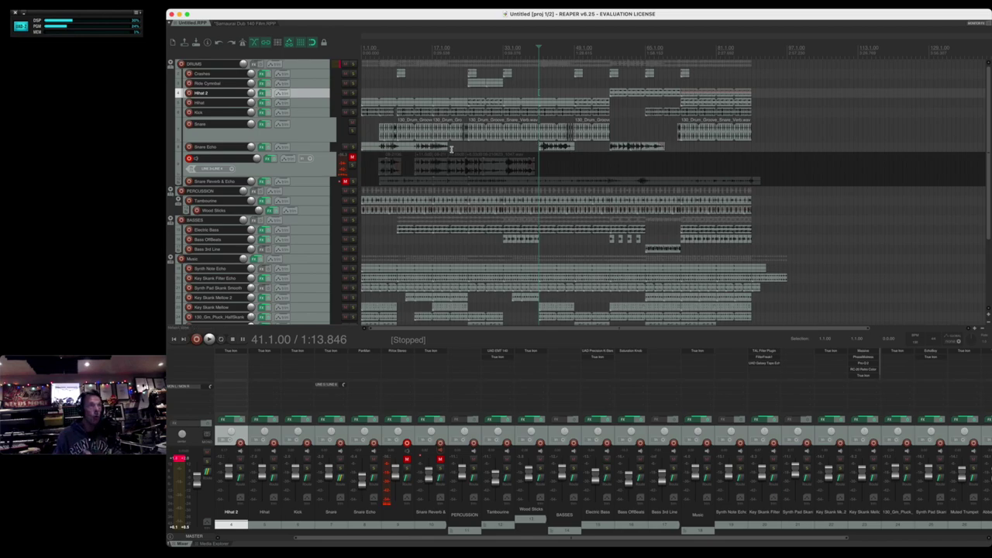
Select the Snare track, then the Snare Echo track.
{"action": "left_click", "coordinate": [318, 137]}
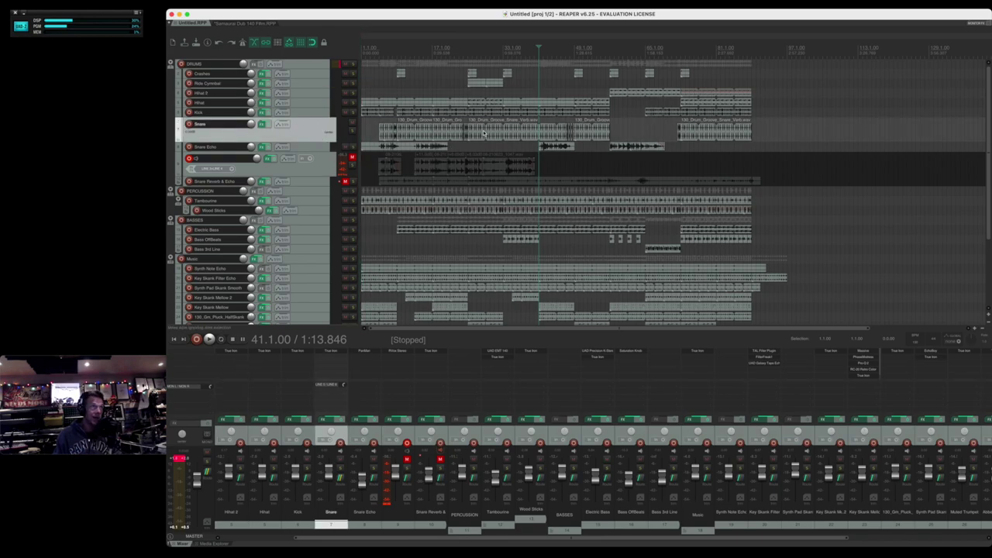
{"action": "left_click", "coordinate": [309, 146]}
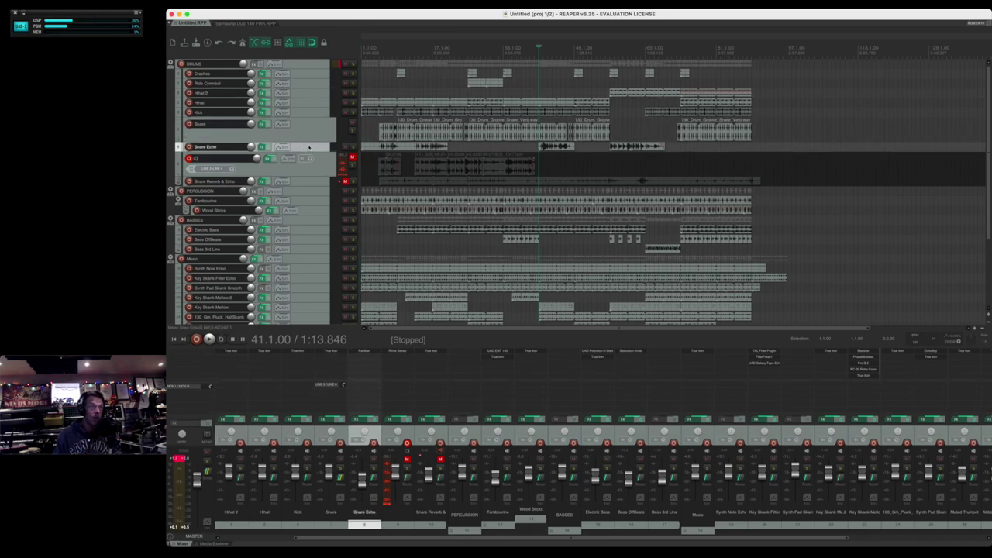